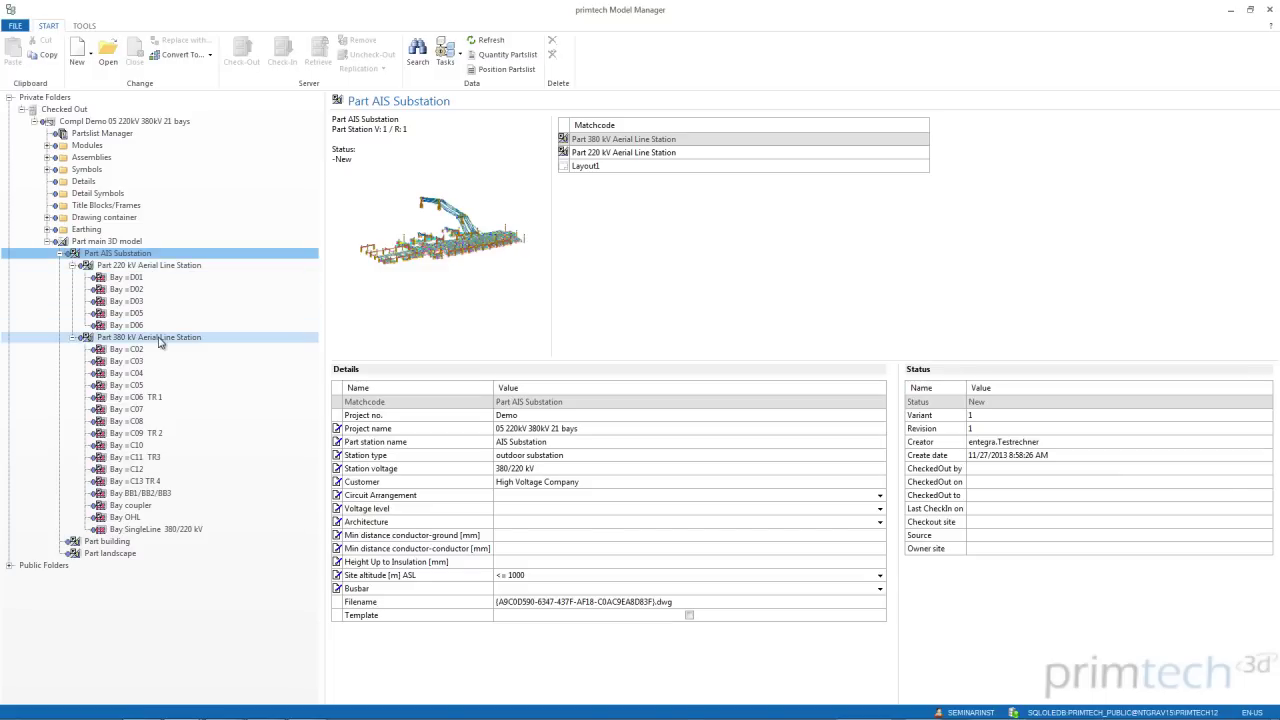
Review the 220 kV and 380 kV aerial line station details and bays from =C02 downward.
click(145, 266)
click(139, 338)
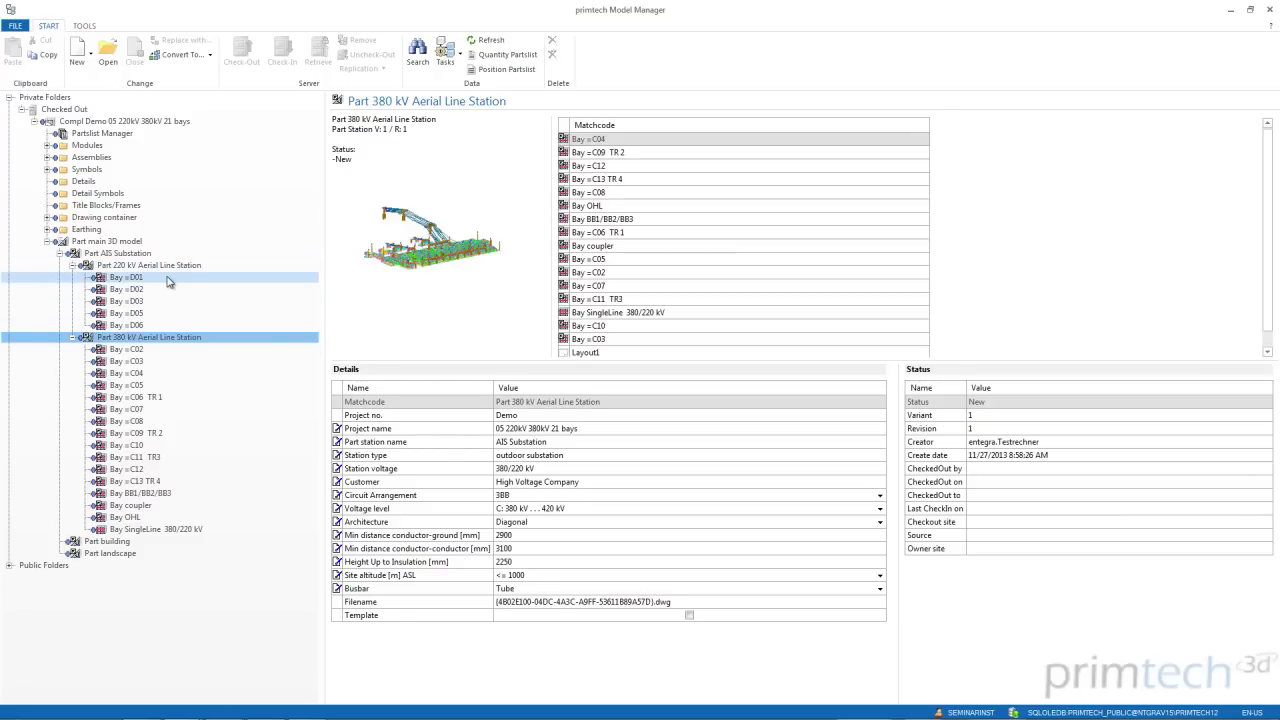
click(140, 350)
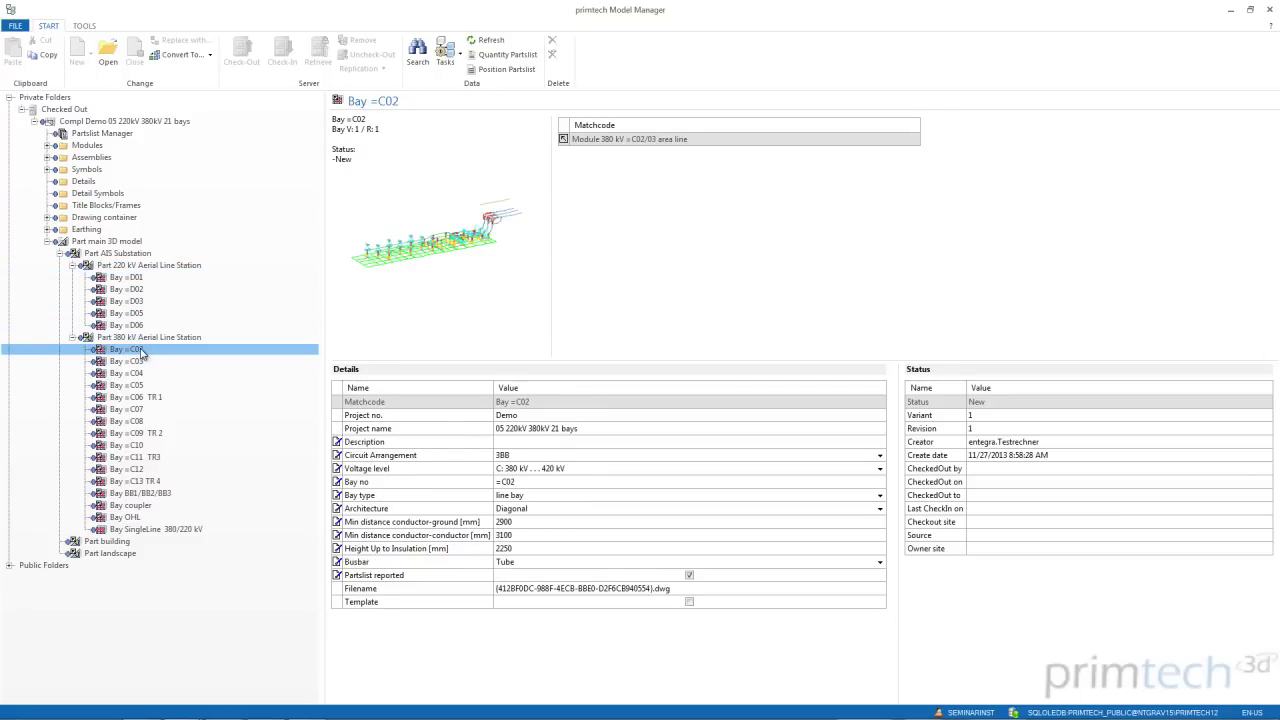
key(Down)
Step further through the bays, then open Part AIS Substation from its overview in AutoCAD MEP.
key(Down)
key(Down)
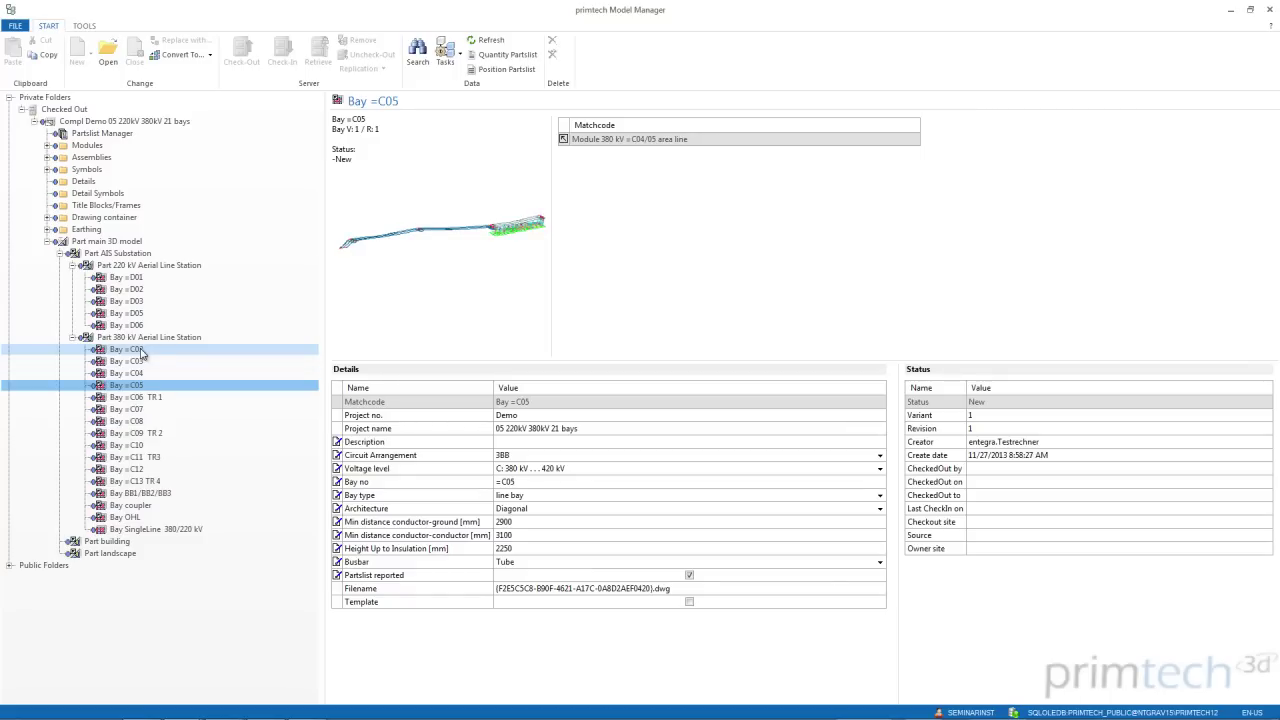
key(Down)
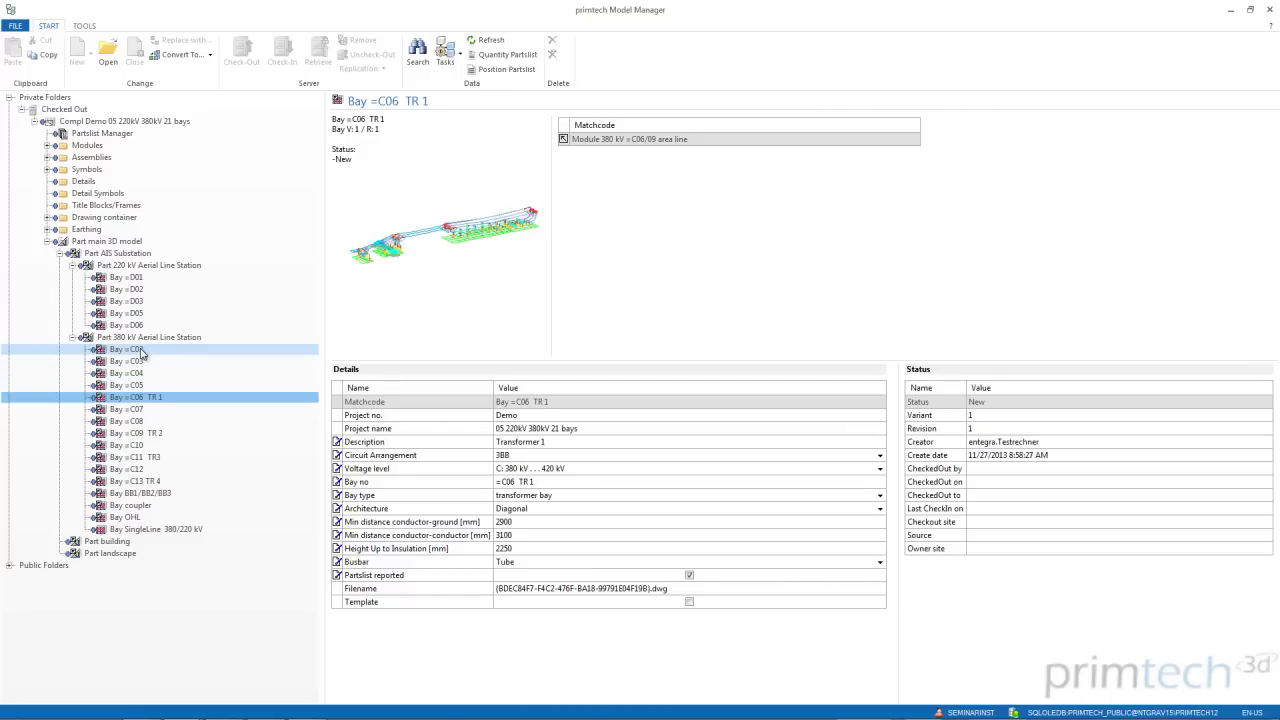
click(127, 256)
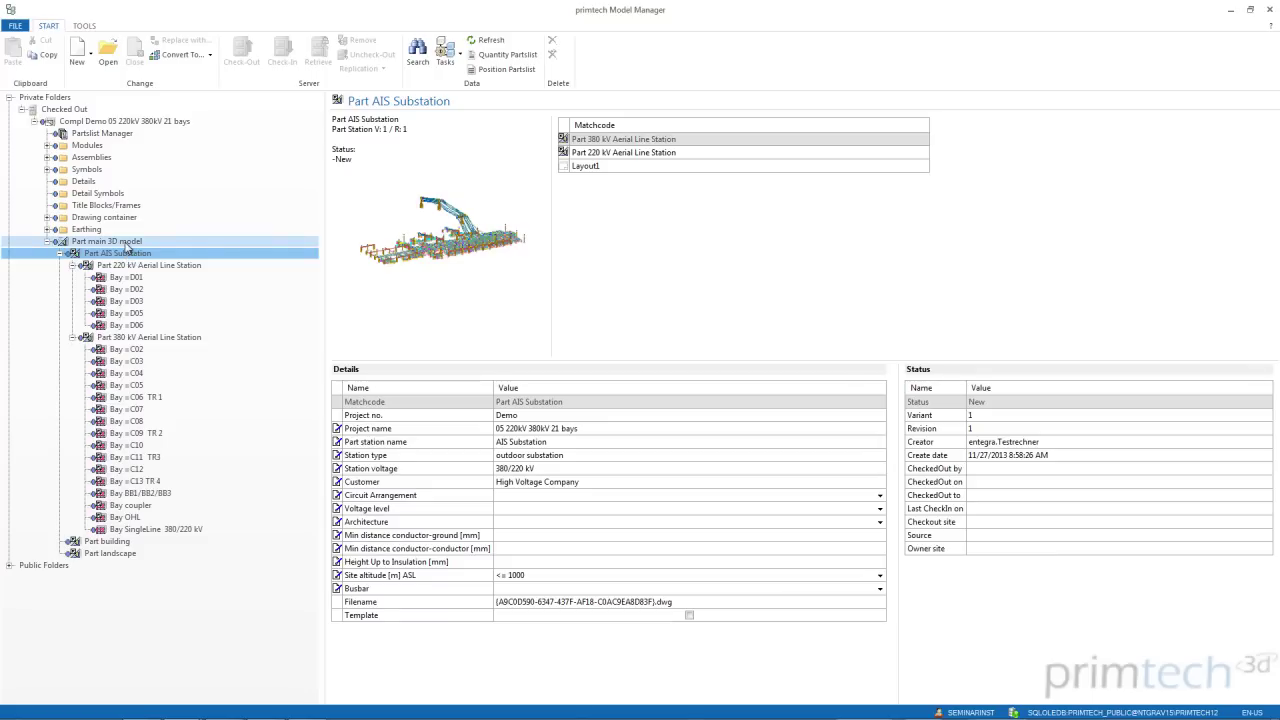
click(110, 58)
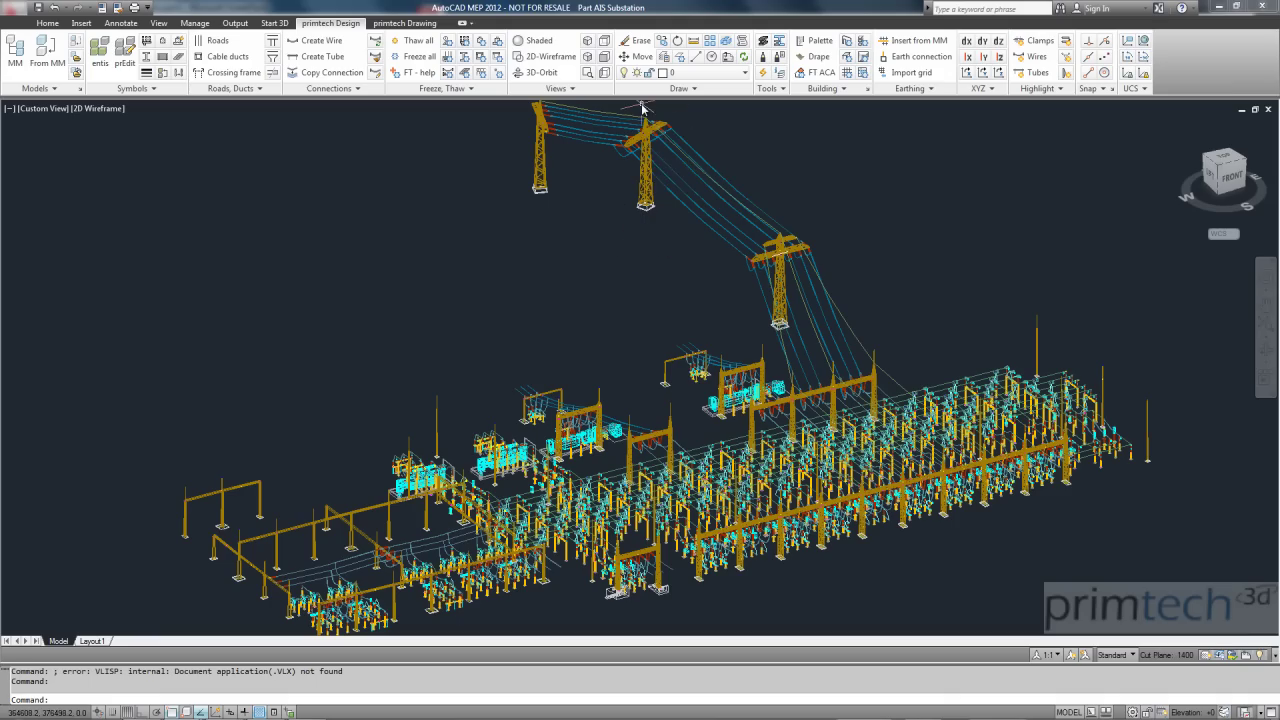
scroll(950, 508, up, 2)
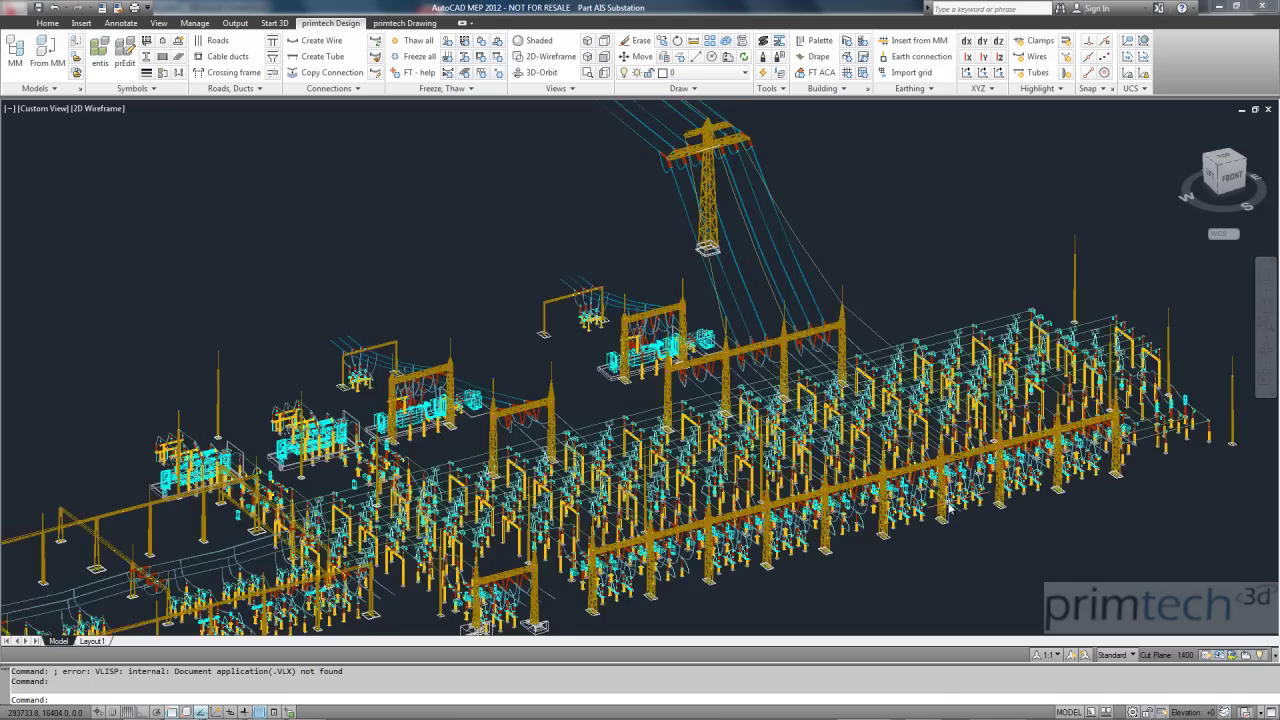
scroll(950, 508, up, 3)
scroll(950, 500, up, 1)
scroll(950, 500, down, 5)
scroll(697, 150, up, 3)
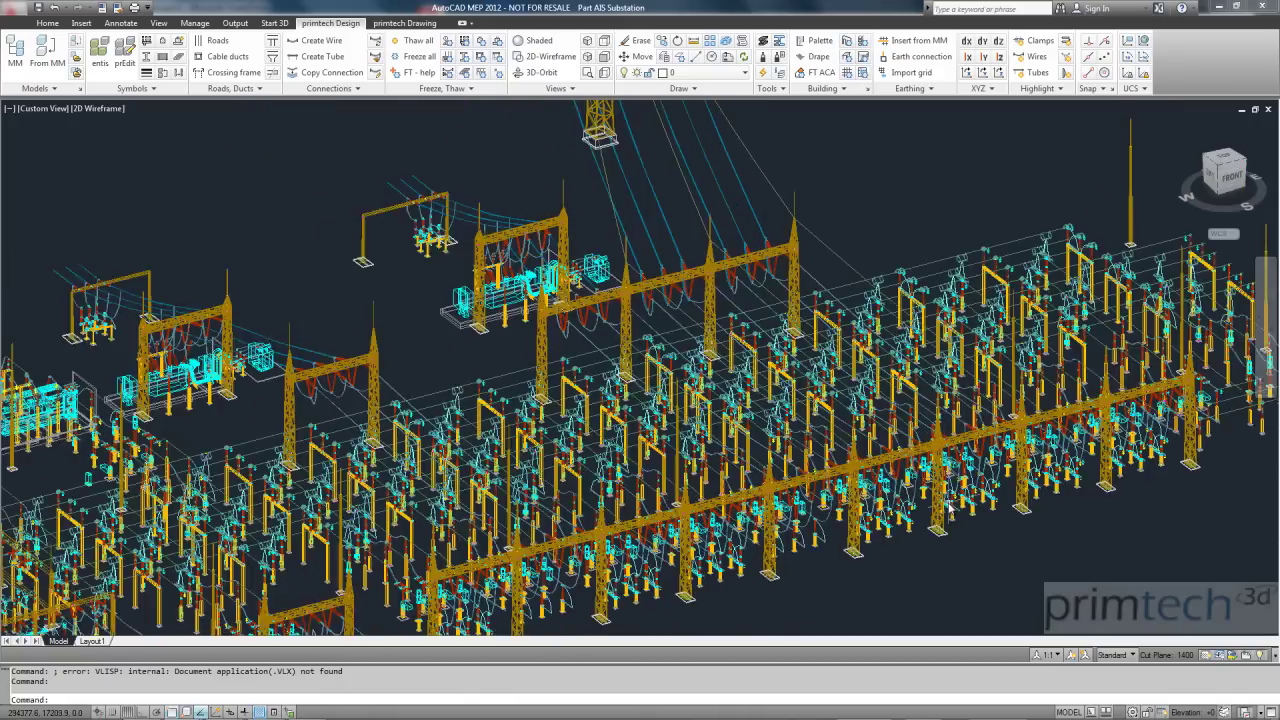
scroll(700, 124, up, 2)
click(604, 41)
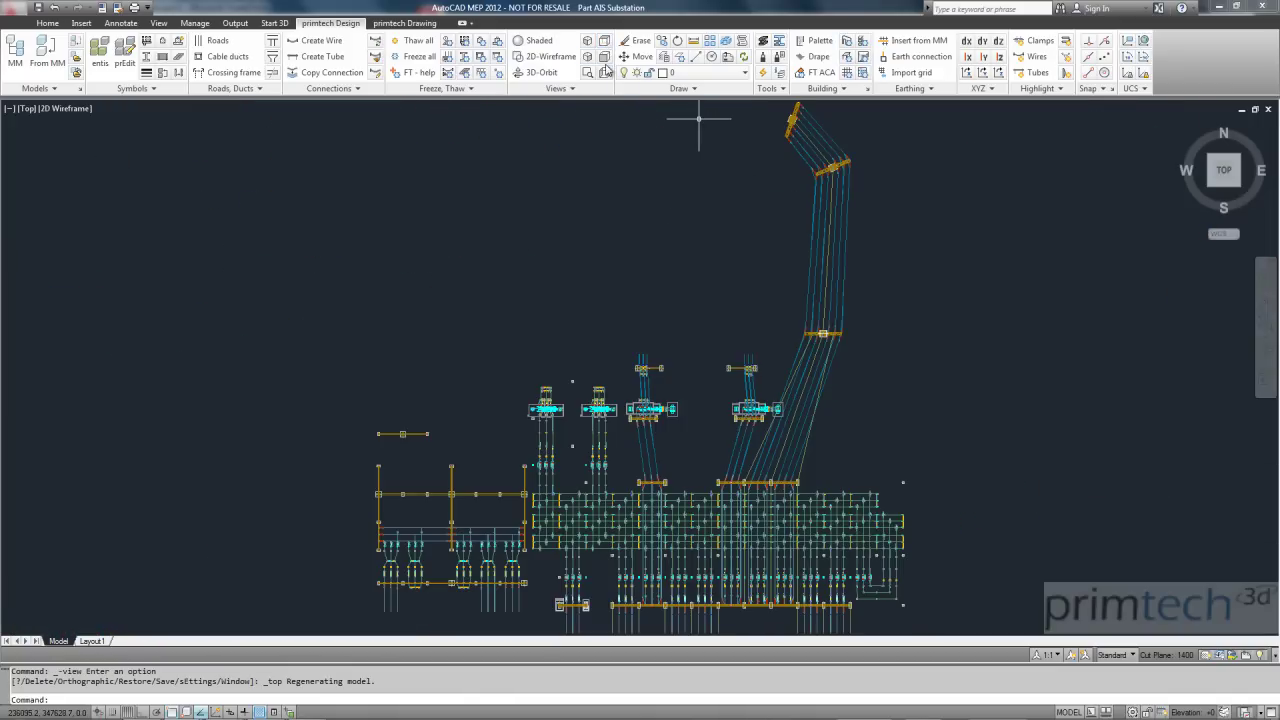
click(604, 57)
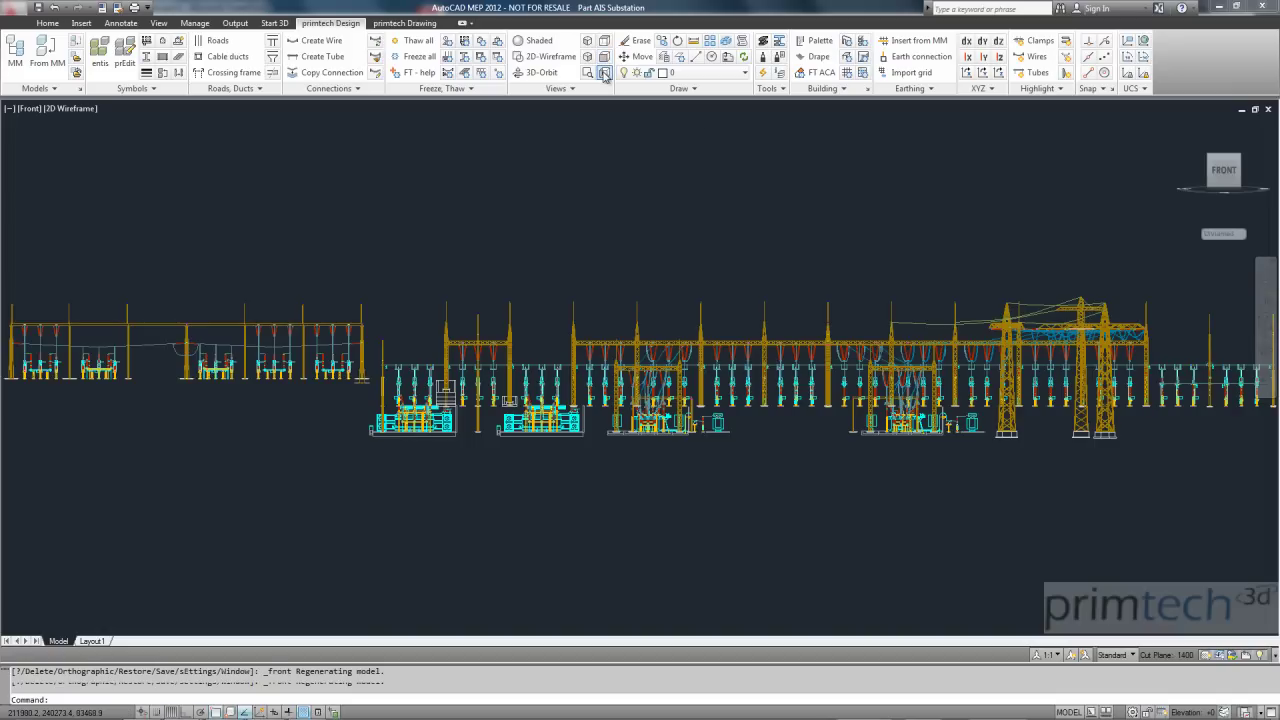
click(604, 73)
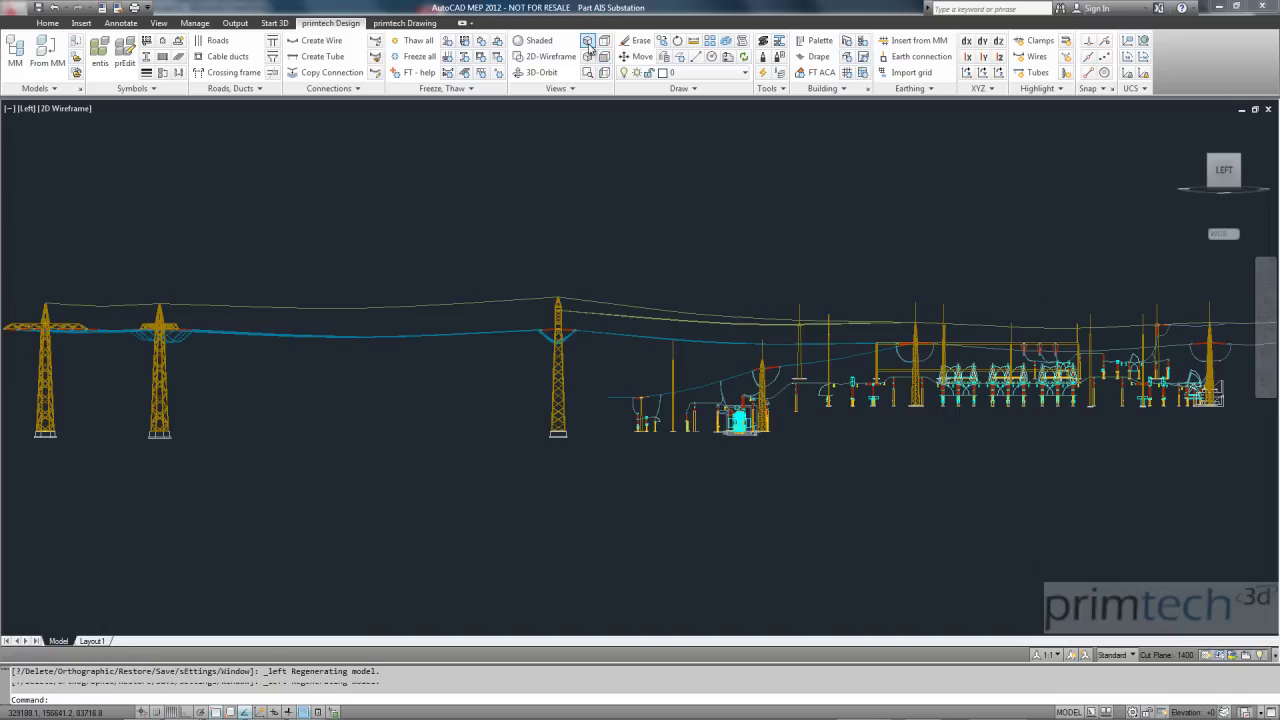
click(588, 42)
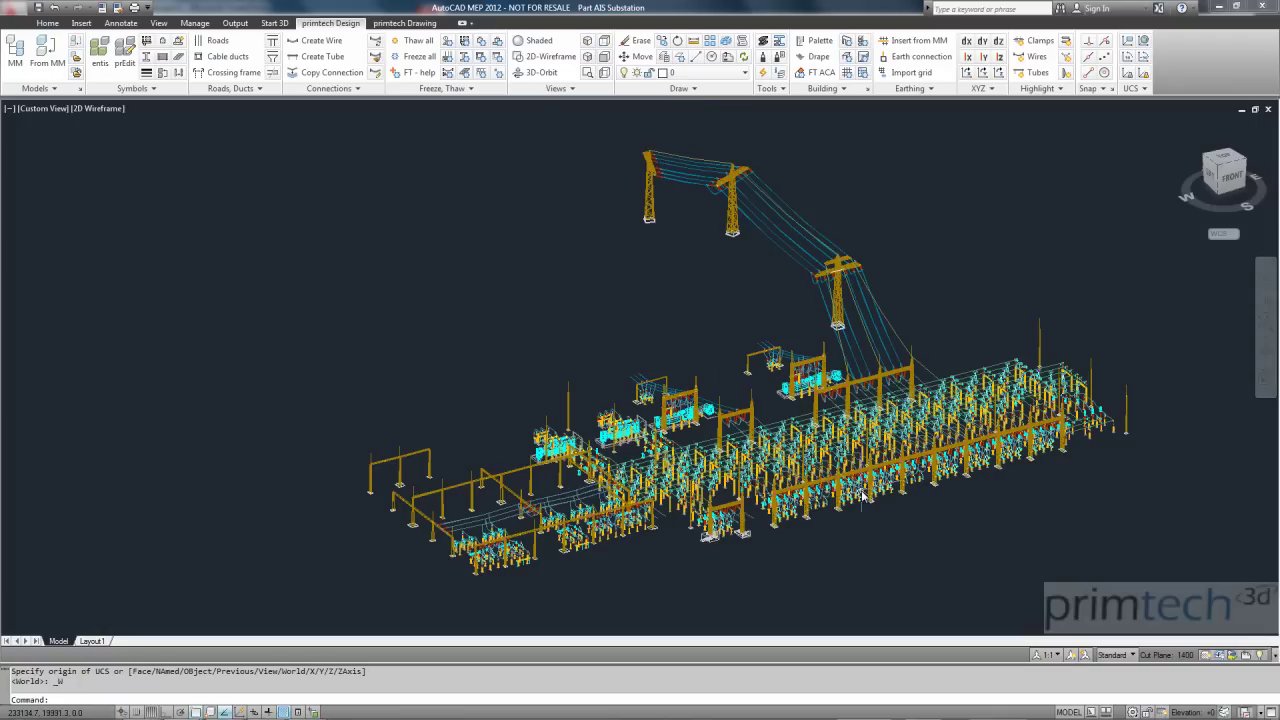
scroll(862, 494, up, 2)
scroll(862, 494, up, 2)
scroll(862, 494, up, 2)
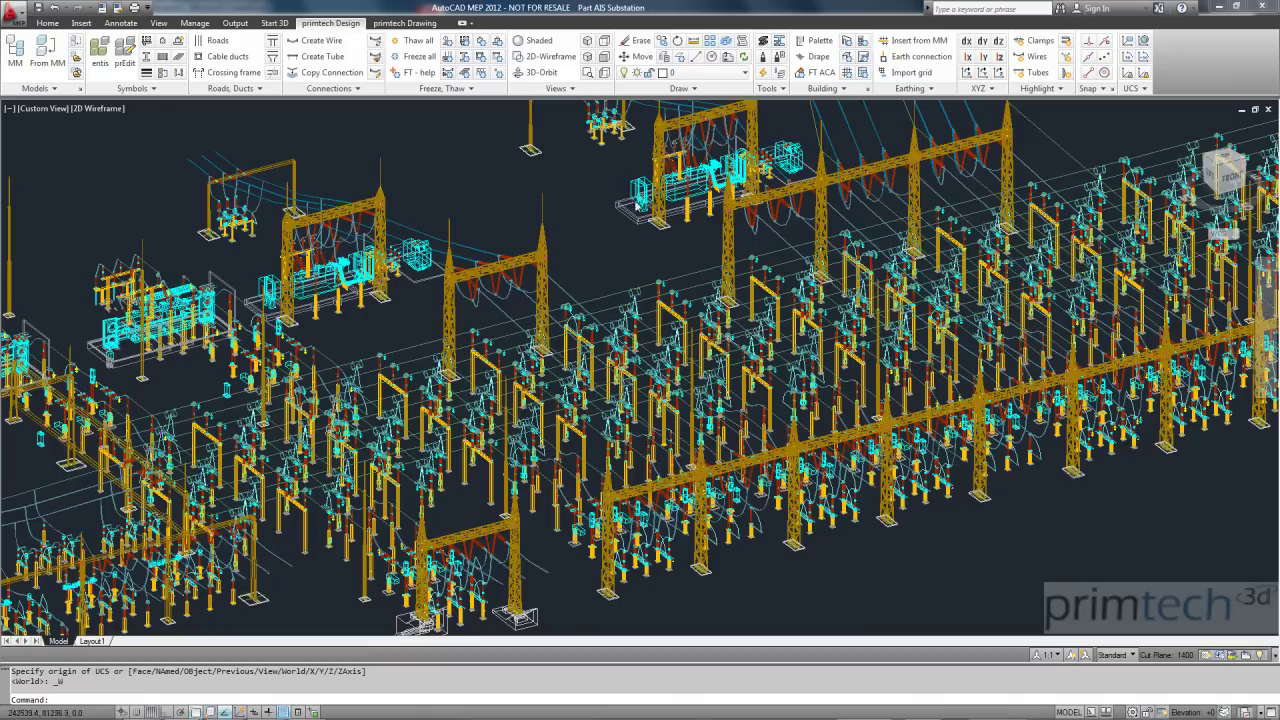
Use the open-reference tool on a circuit breaker and open its Bay =C10 drawing.
click(76, 57)
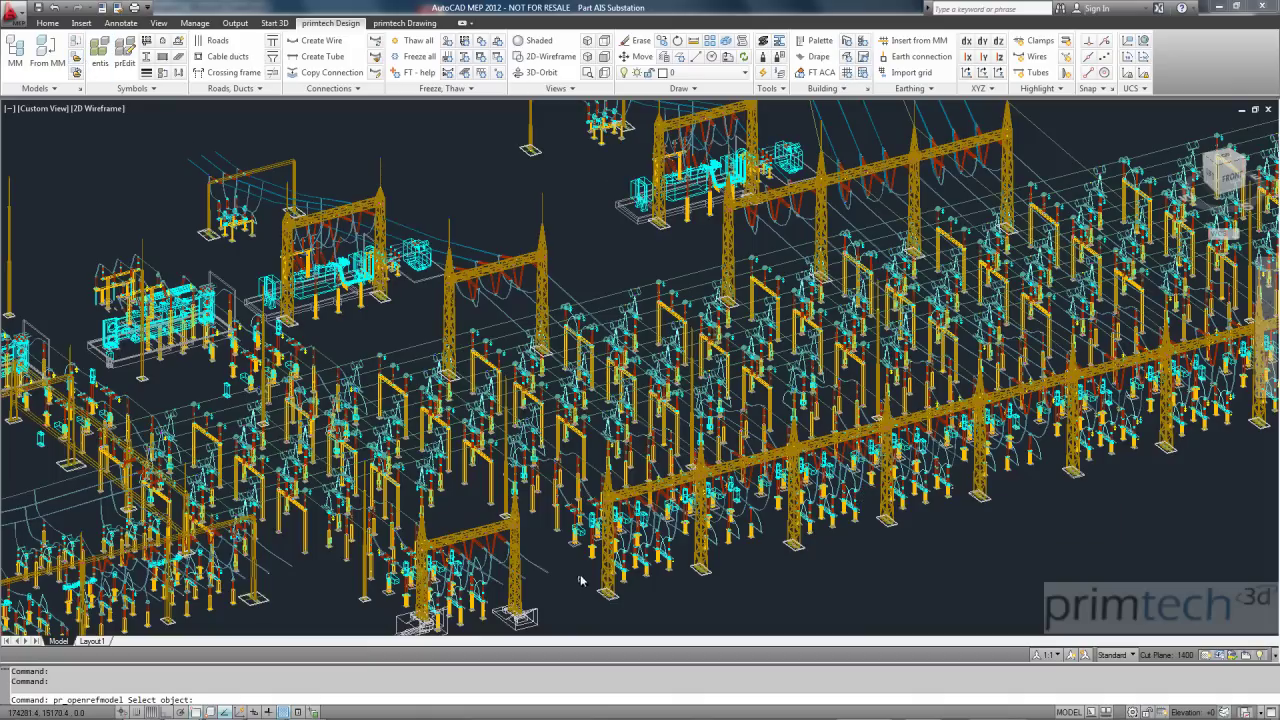
scroll(592, 551, up, 2)
scroll(592, 551, up, 2)
scroll(592, 551, up, 2)
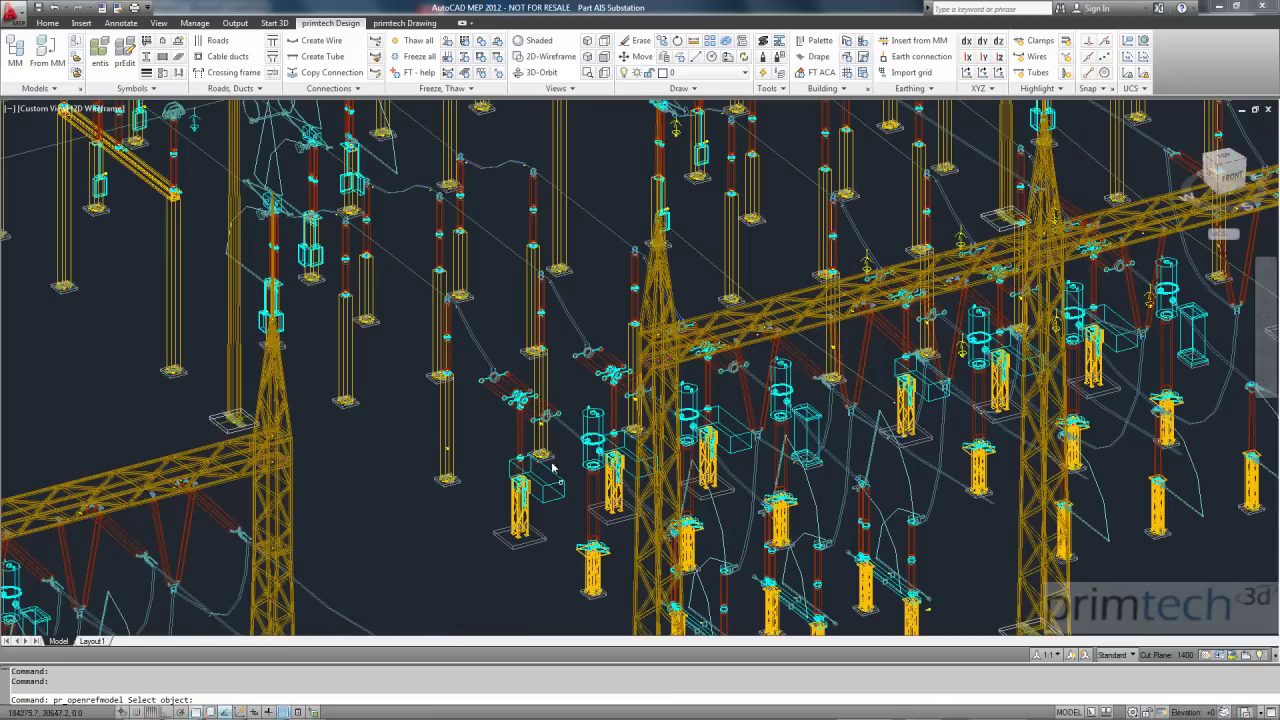
click(497, 394)
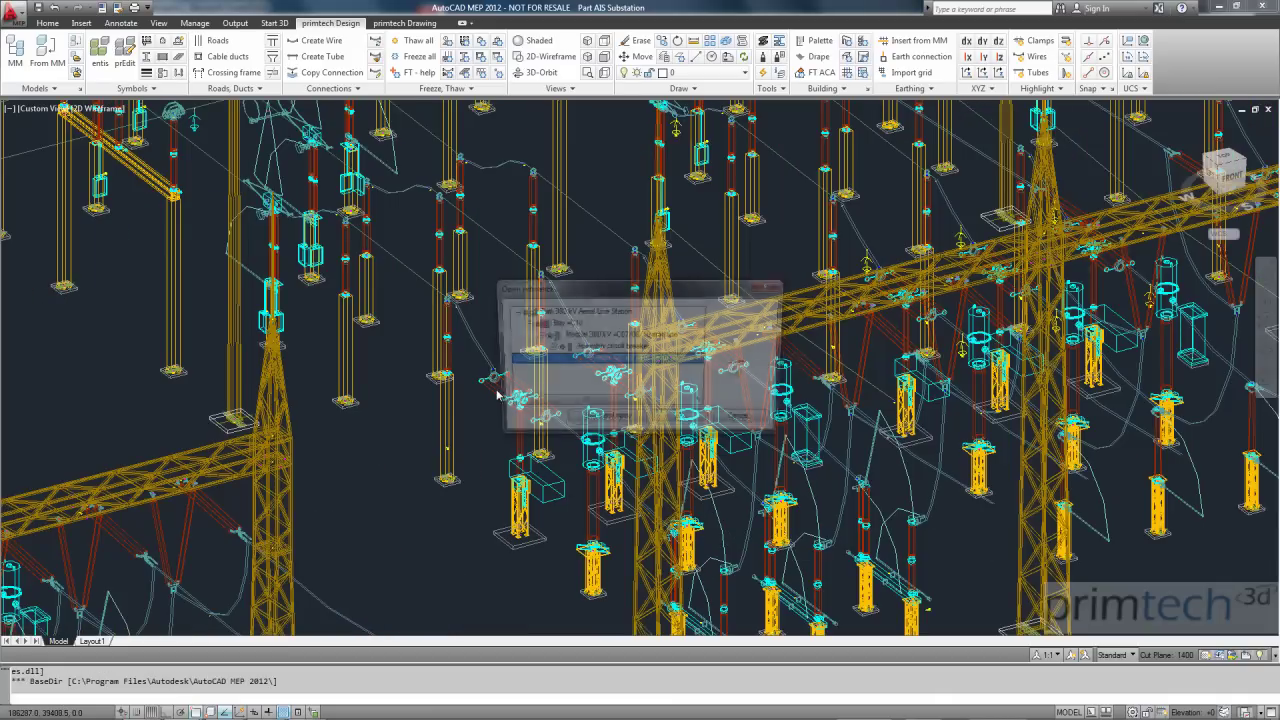
click(576, 325)
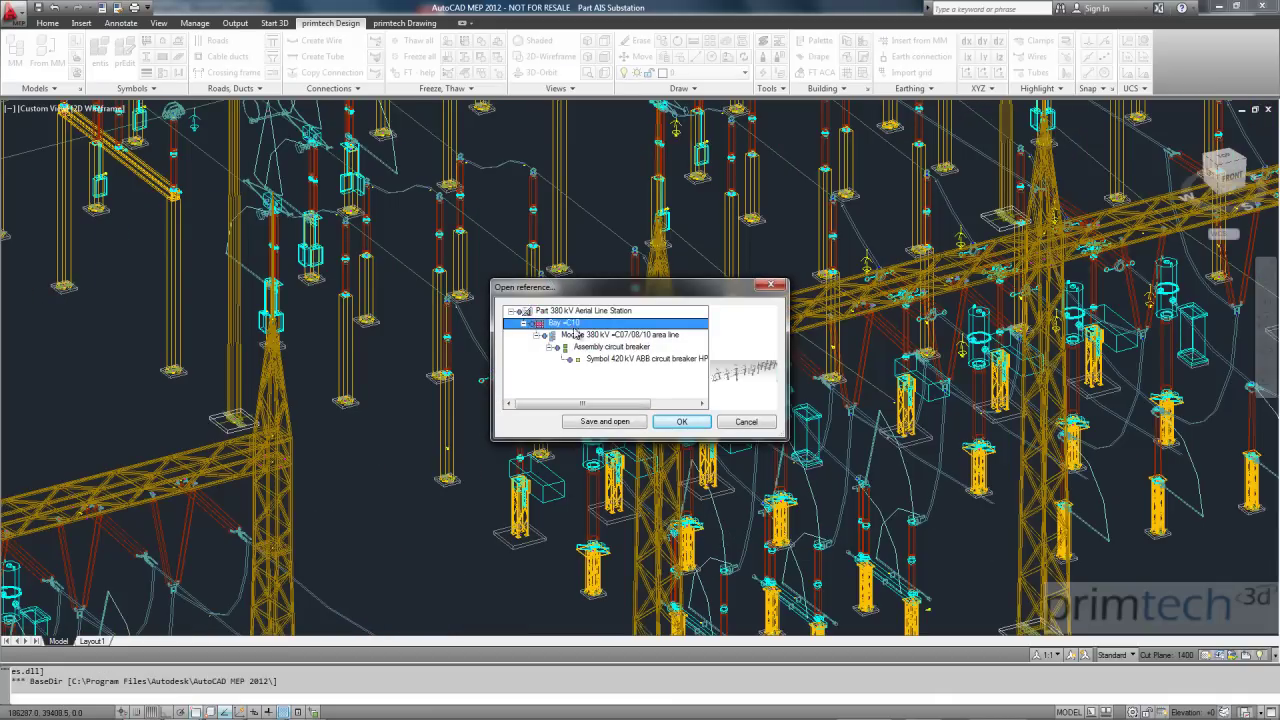
click(632, 422)
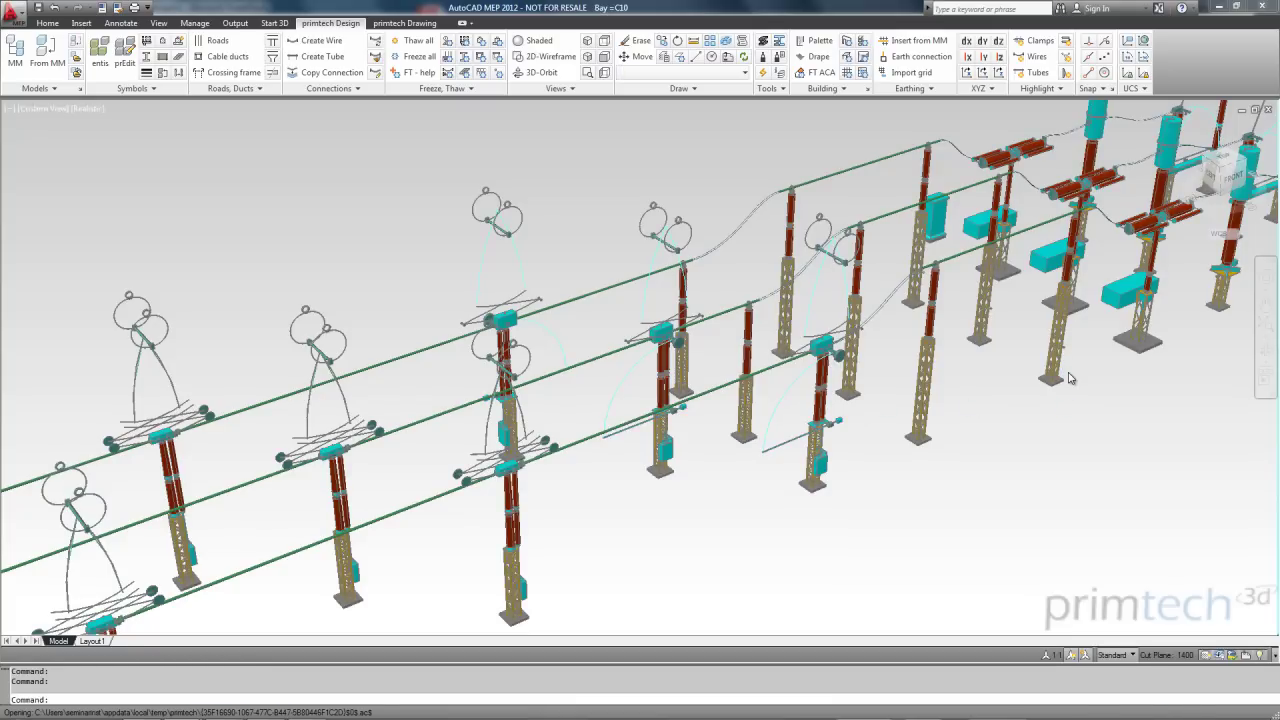
click(1265, 349)
mouse_move(1197, 335)
mouse_down()
mouse_move(852, 380)
mouse_move(1110, 313)
mouse_up()
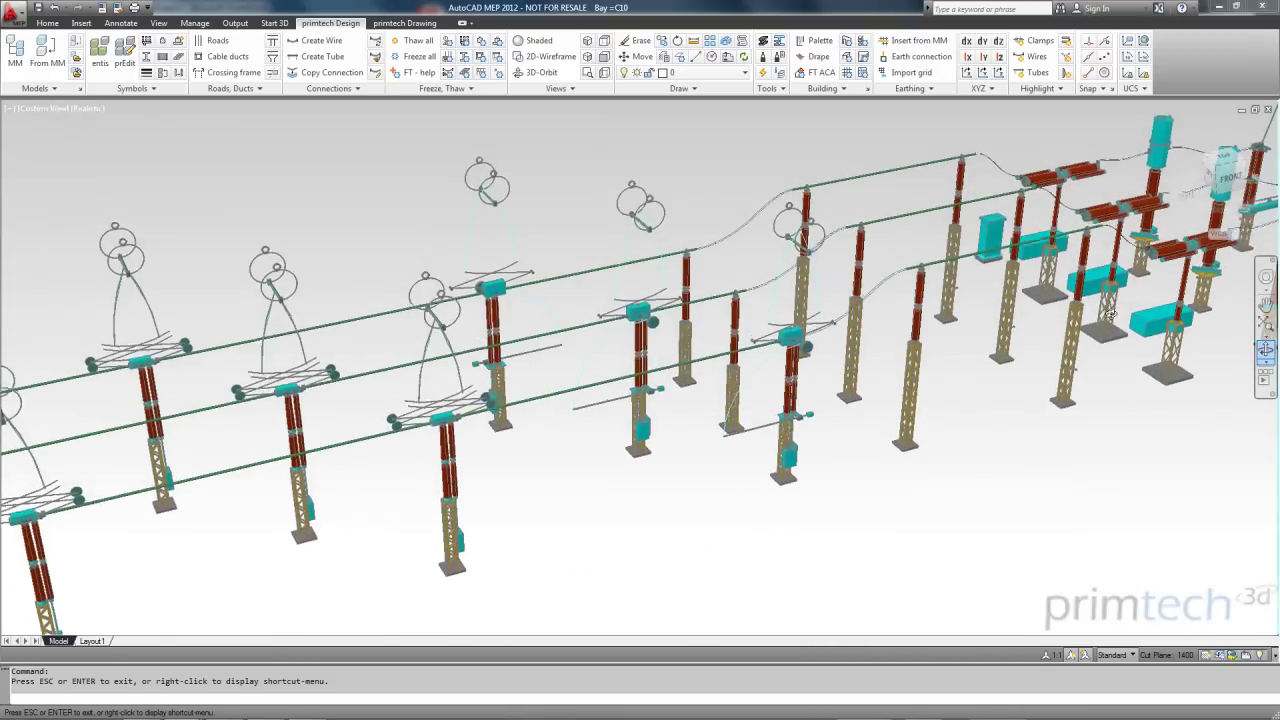
key(Escape)
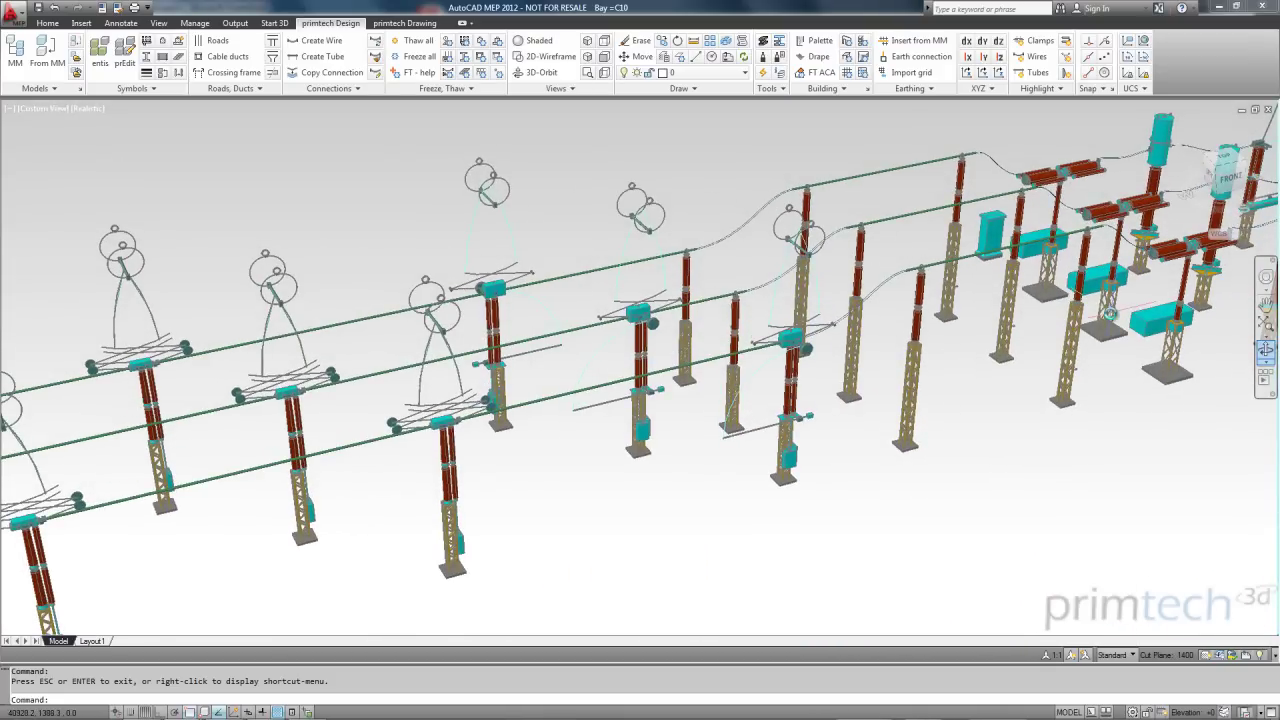
click(76, 56)
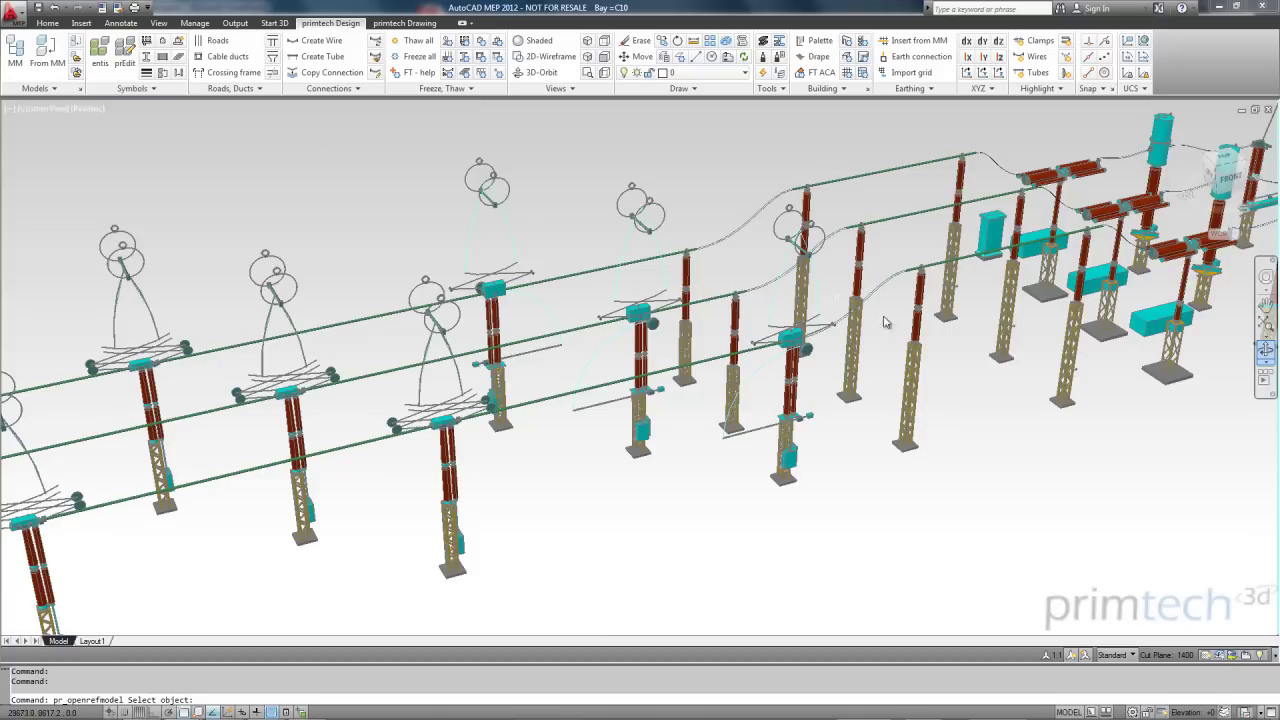
Pick the circuit breaker and Save and open its Assembly circuit breaker drawing.
click(1180, 388)
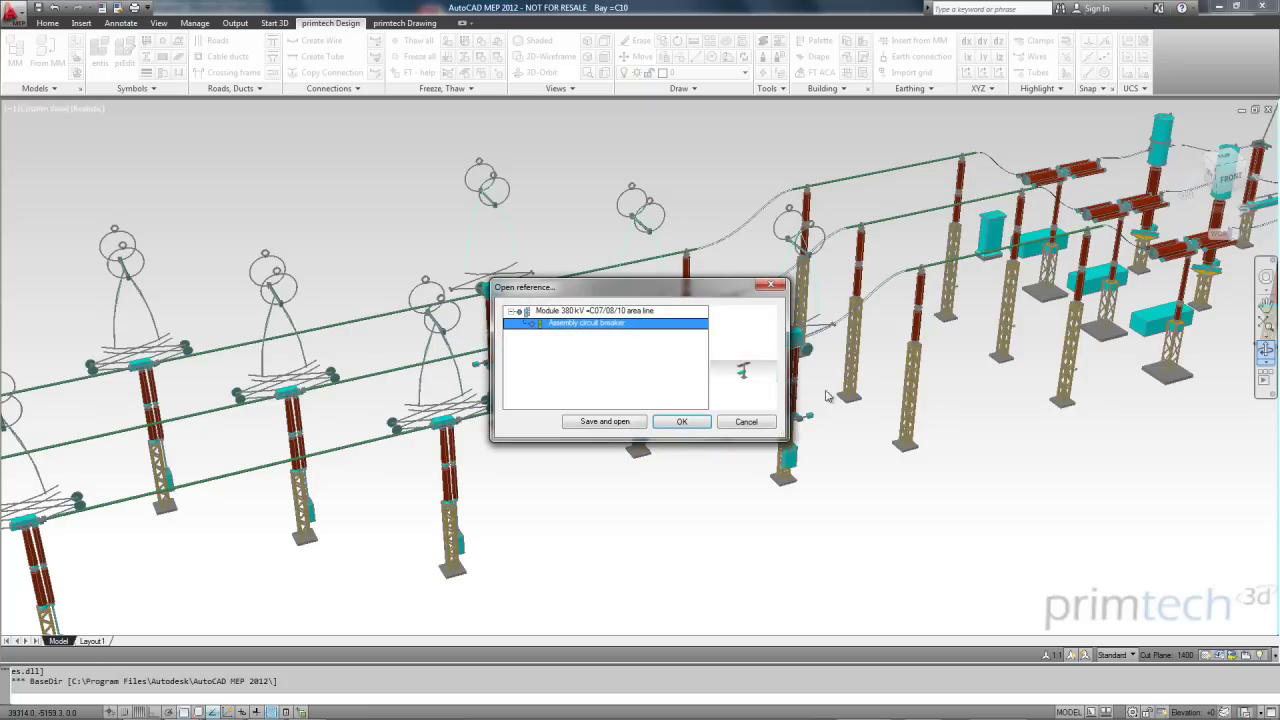
click(626, 425)
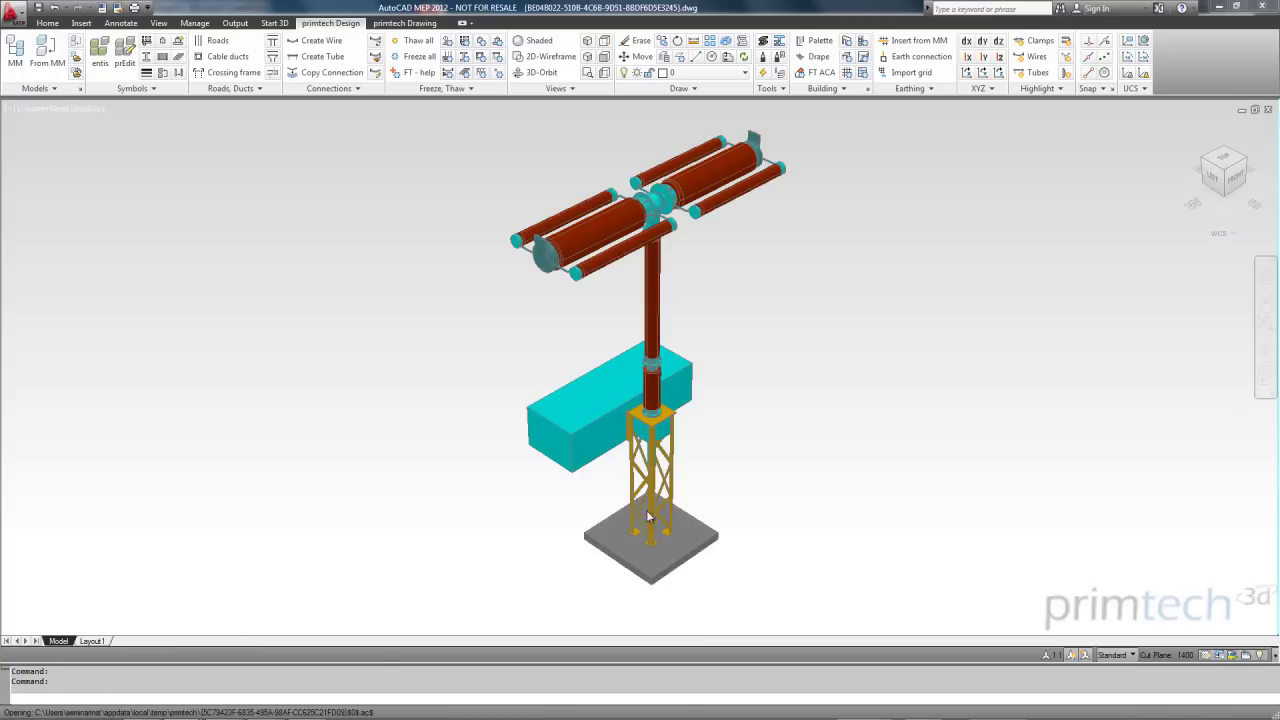
Set the base plate's Width and Depth to 2500 in Properties, then return to the bay.
click(689, 546)
right_click(688, 544)
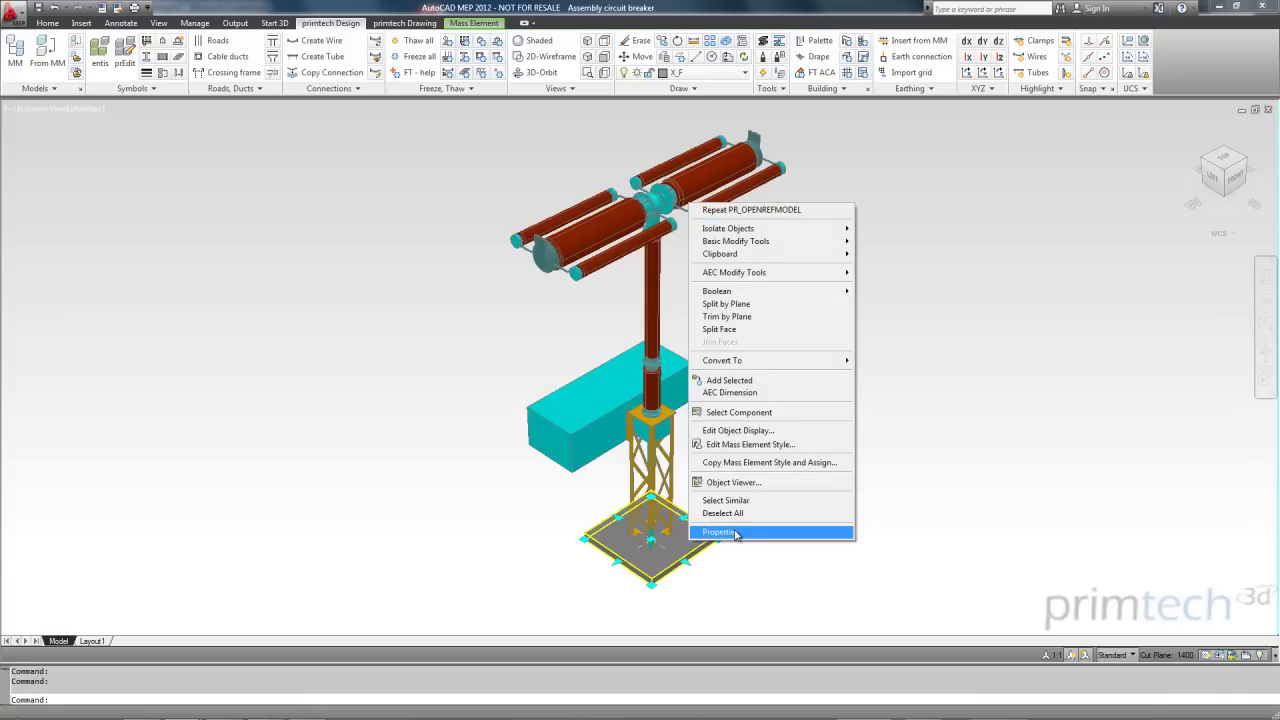
click(735, 537)
click(192, 317)
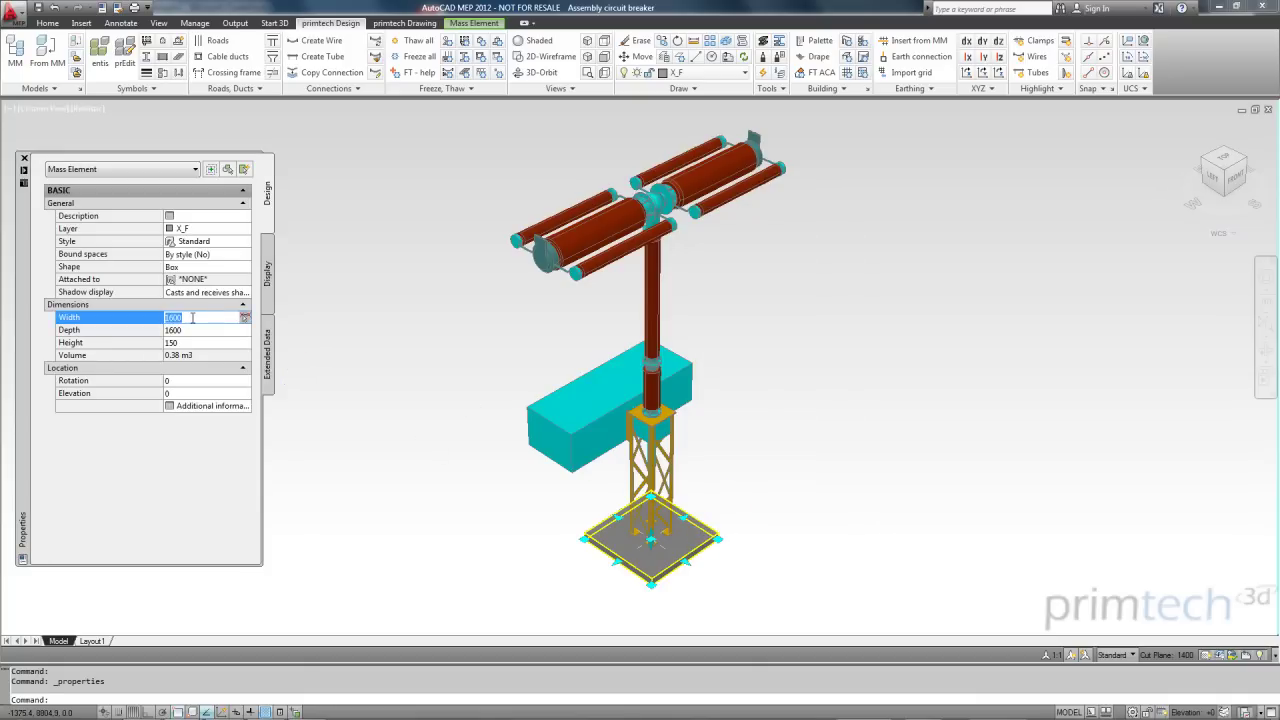
text(25)
text(00)
key(Return)
click(192, 331)
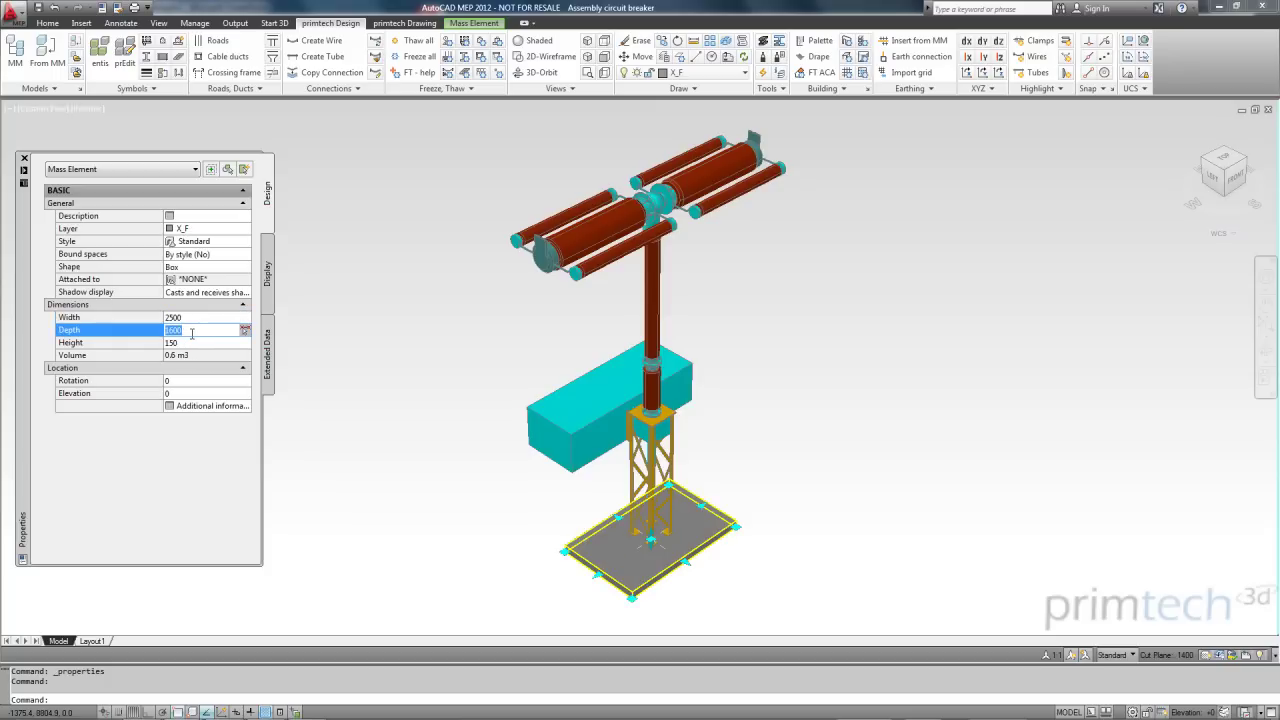
text(2500)
key(Return)
click(195, 342)
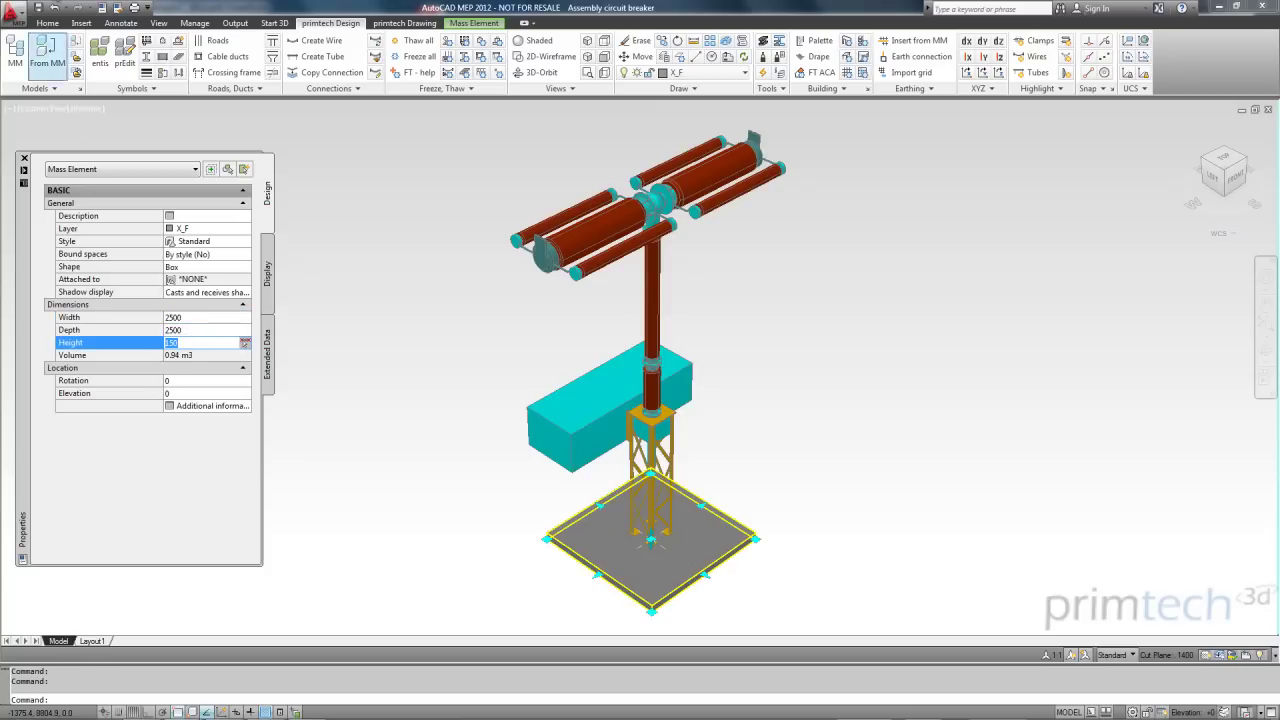
click(76, 74)
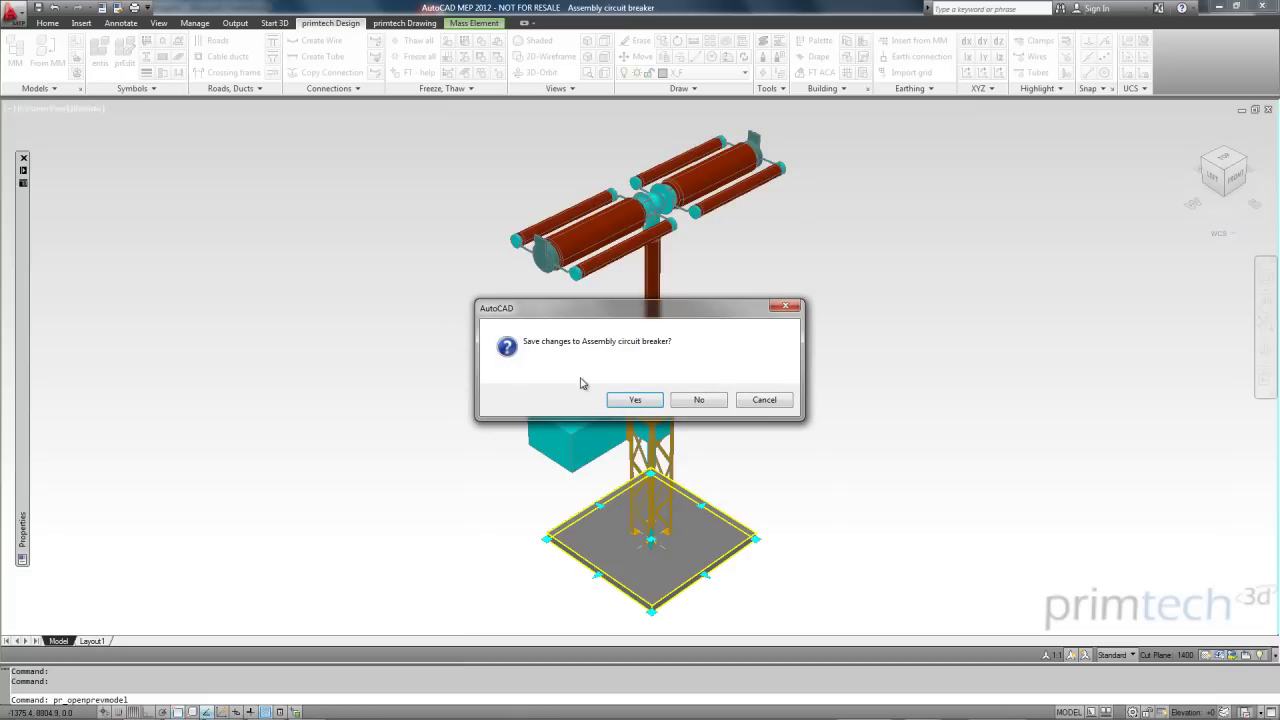
Confirm saving the Assembly circuit breaker so Bay =C10 reloads with the enlarged plates.
click(628, 400)
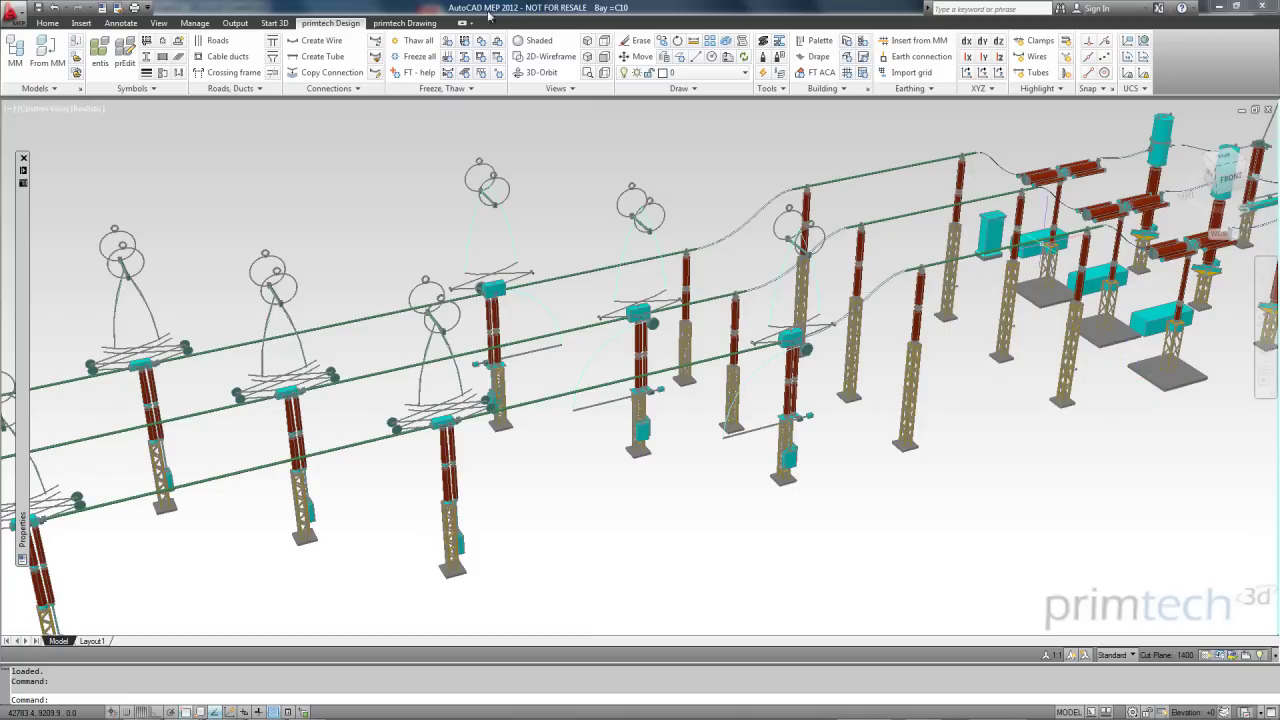
Generate an all-groups Position Partslist for Part AIS Substation, discarding Bay =C10 changes, and open it.
click(17, 55)
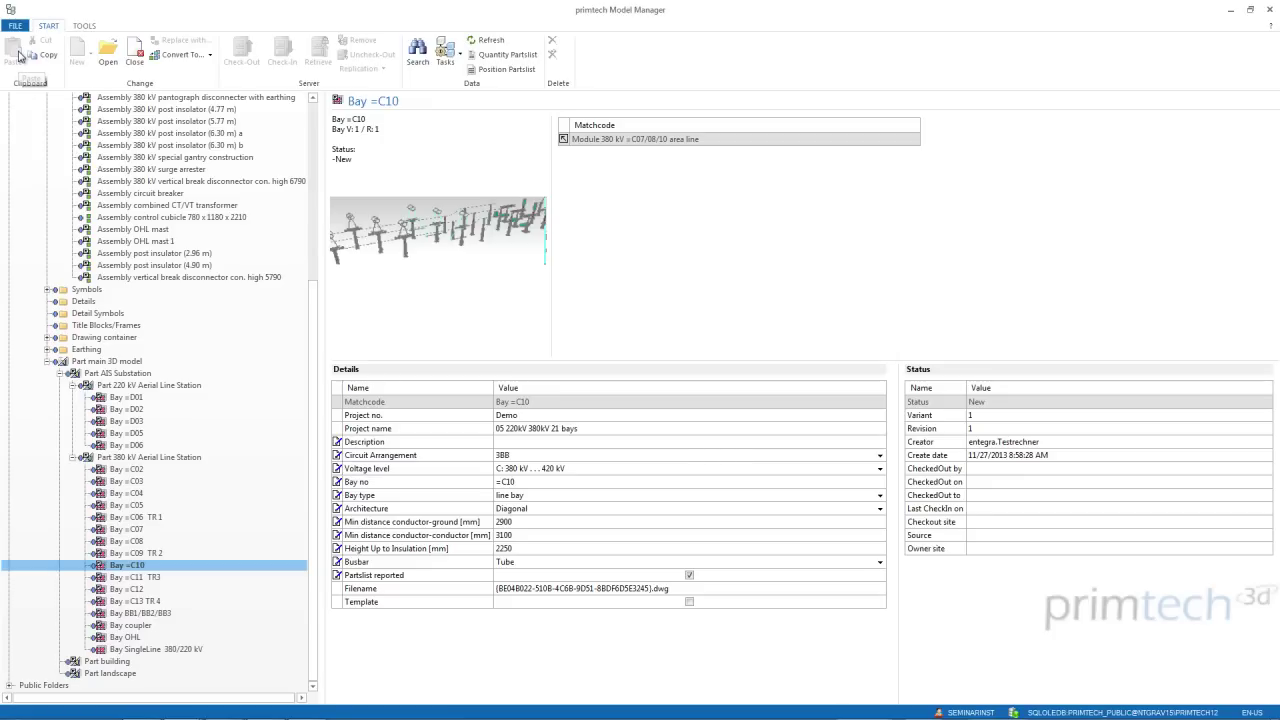
click(137, 375)
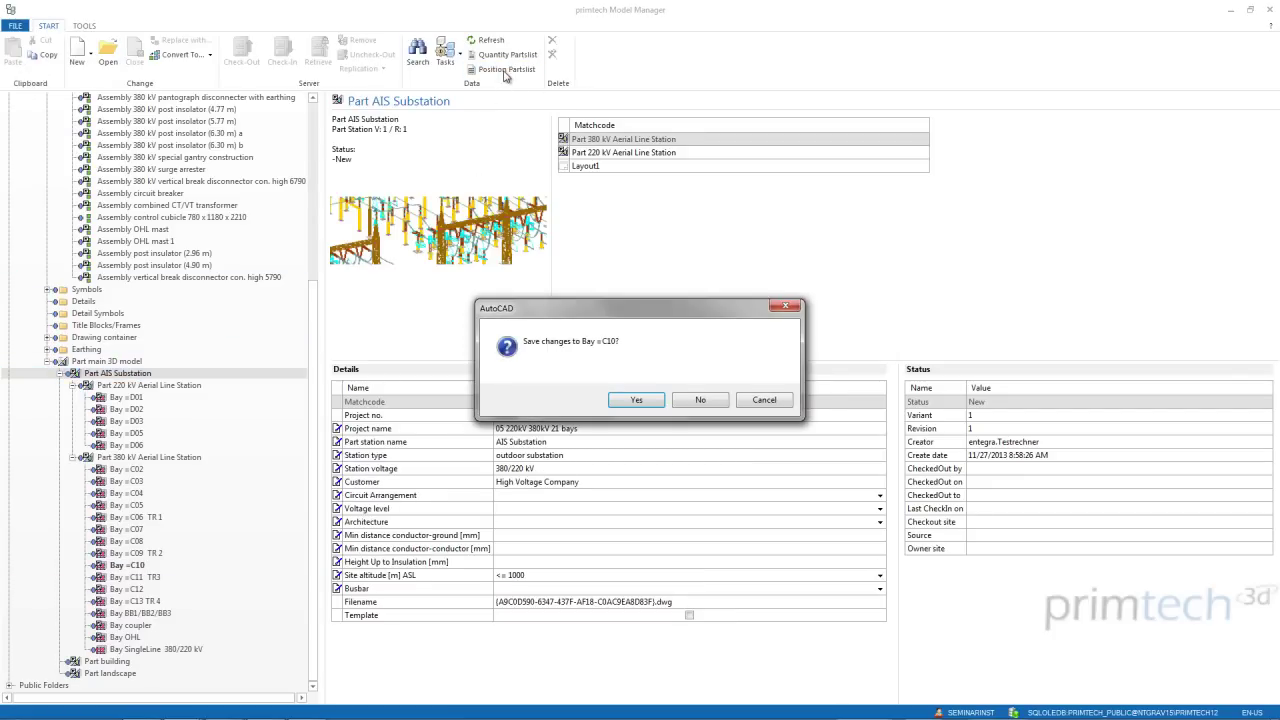
click(702, 400)
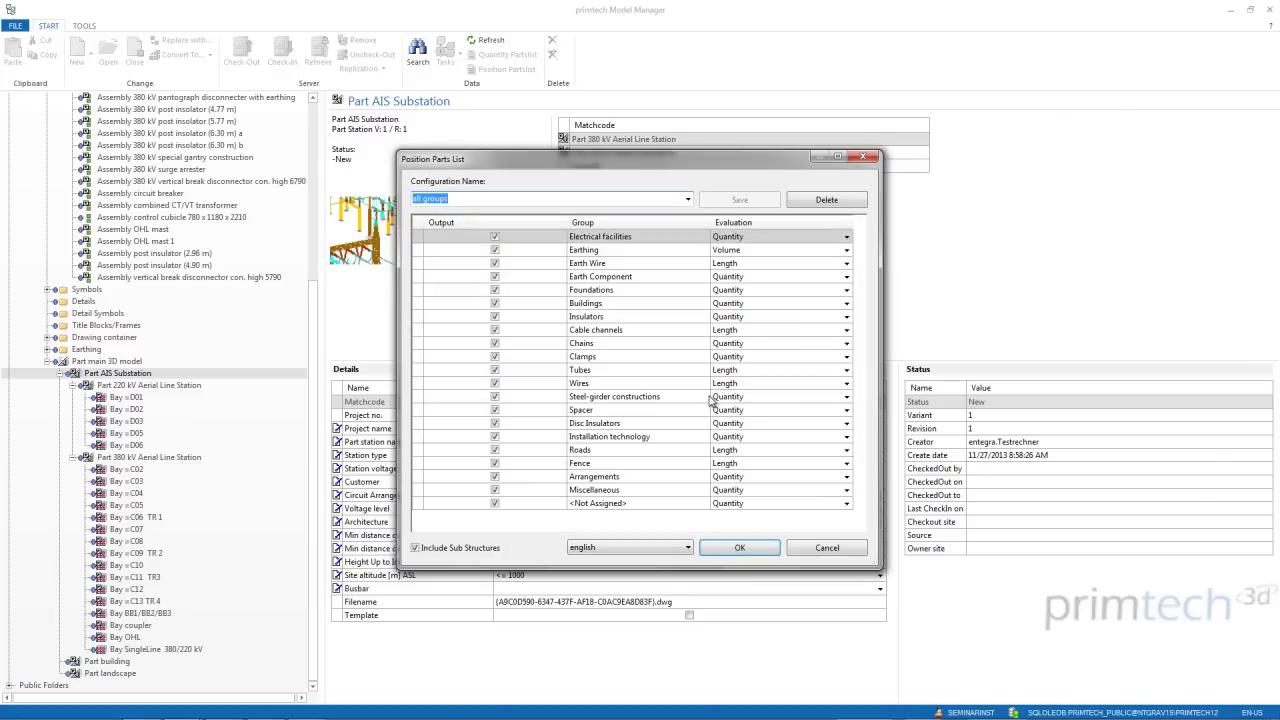
click(740, 548)
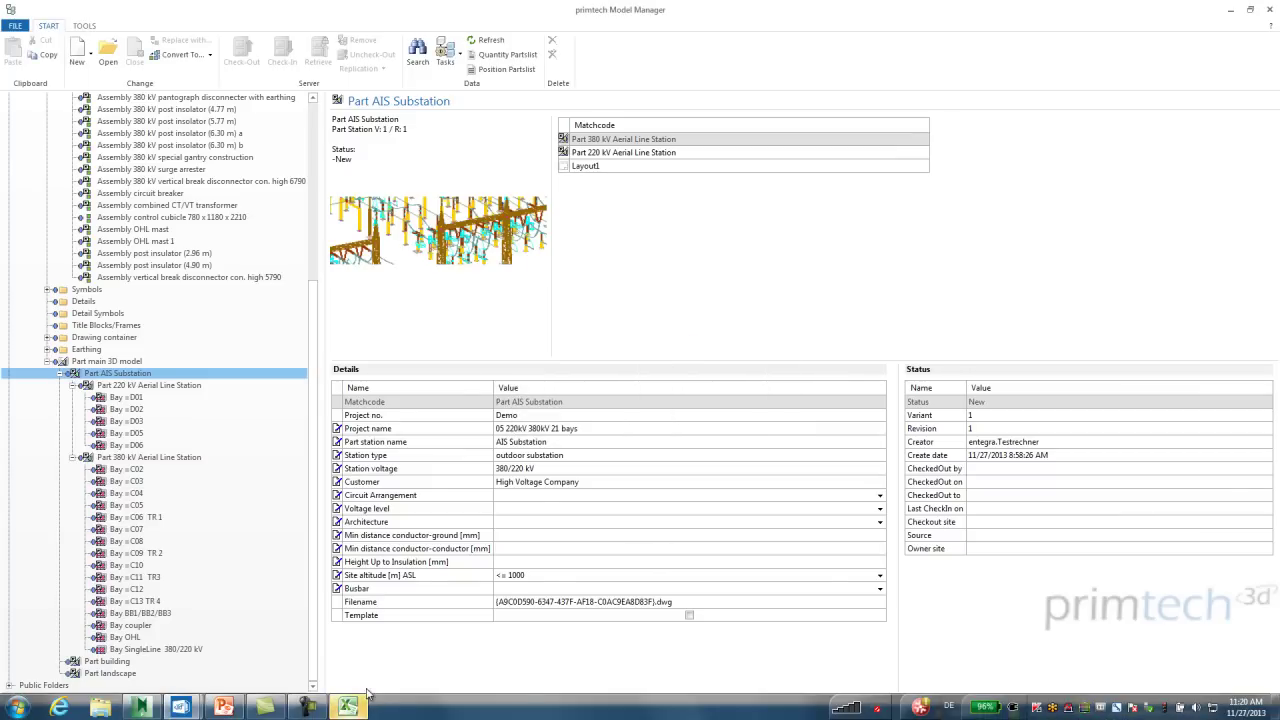
click(350, 708)
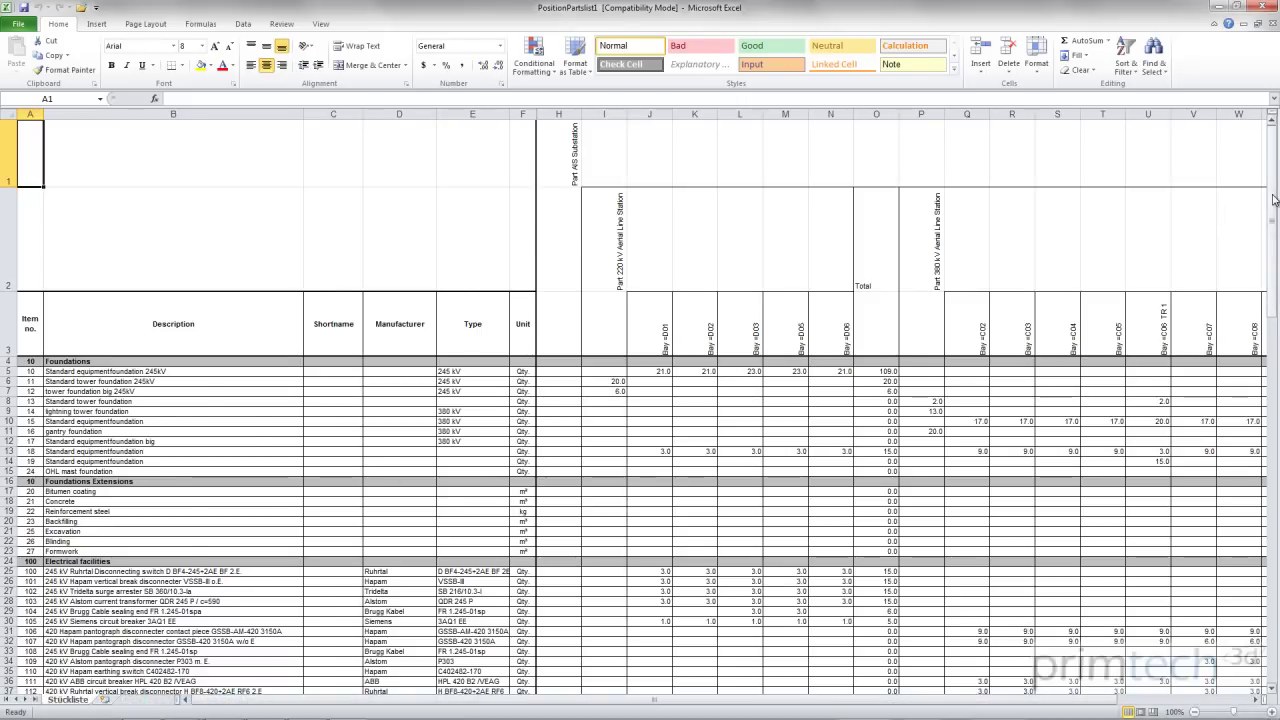
mouse_move(1275, 200)
mouse_down()
mouse_move(1279, 381)
mouse_move(1262, 533)
mouse_move(1259, 147)
mouse_up()
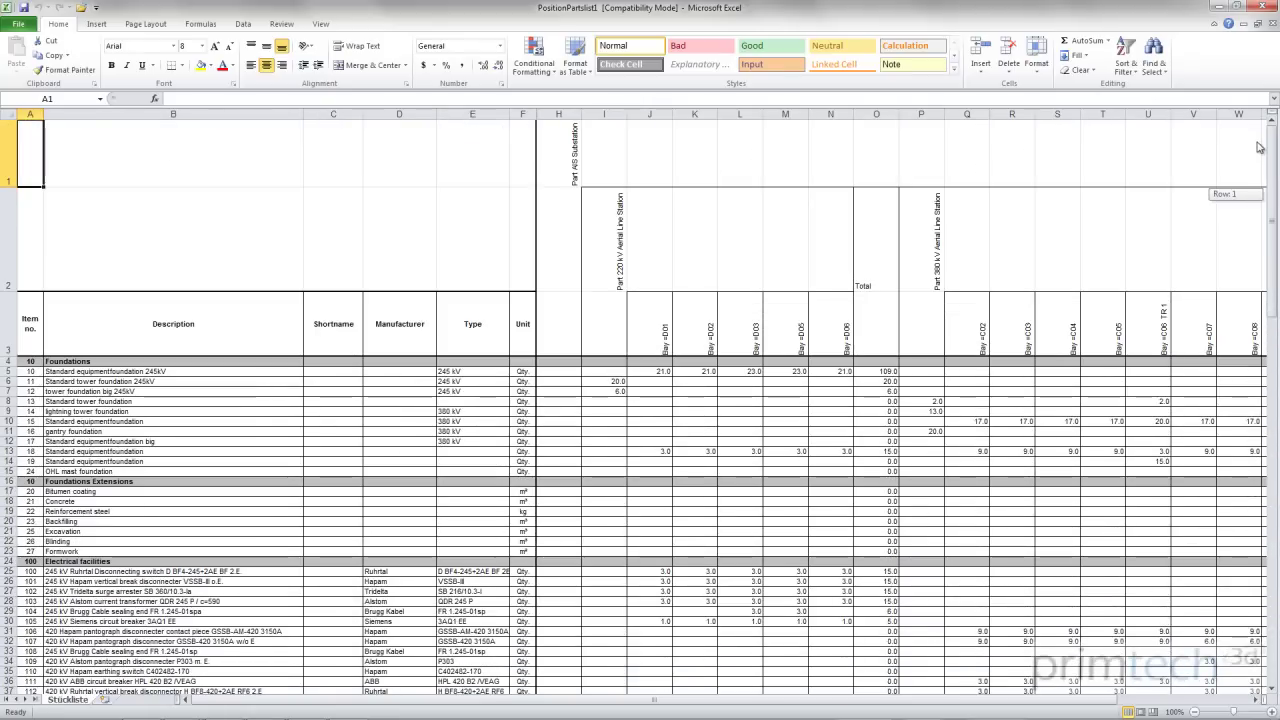
click(652, 112)
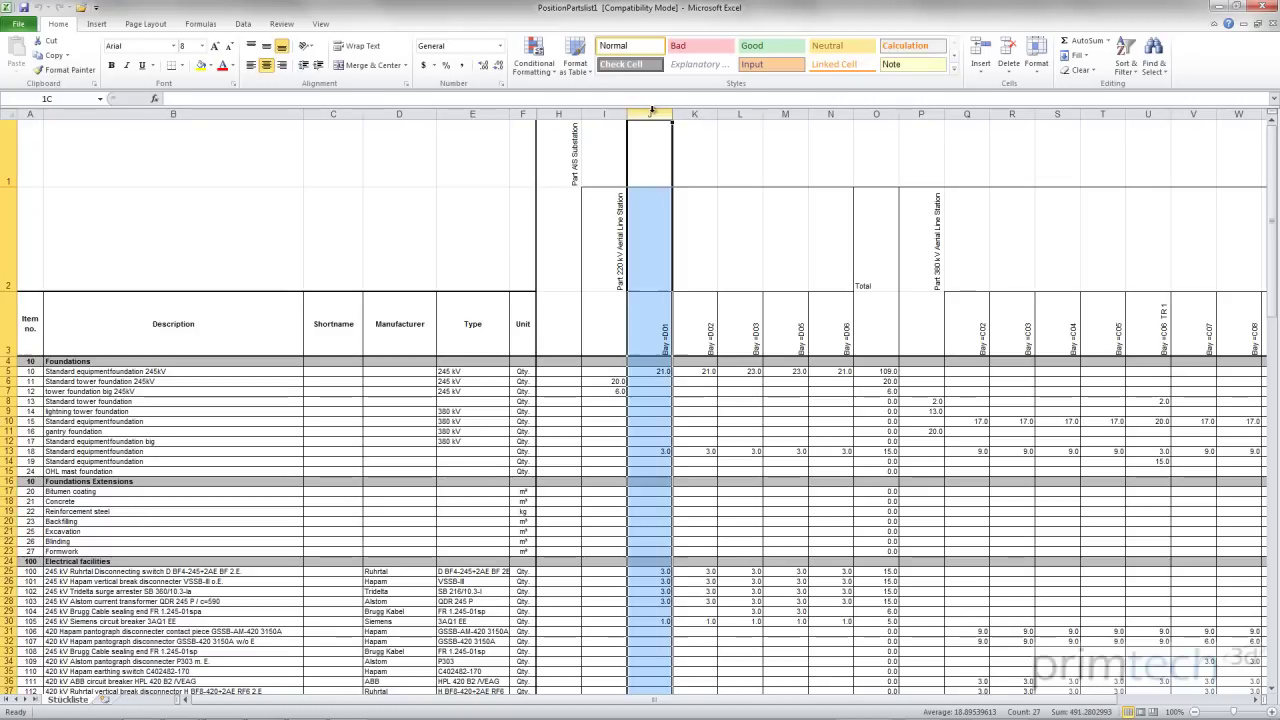
drag(652, 112, 850, 112)
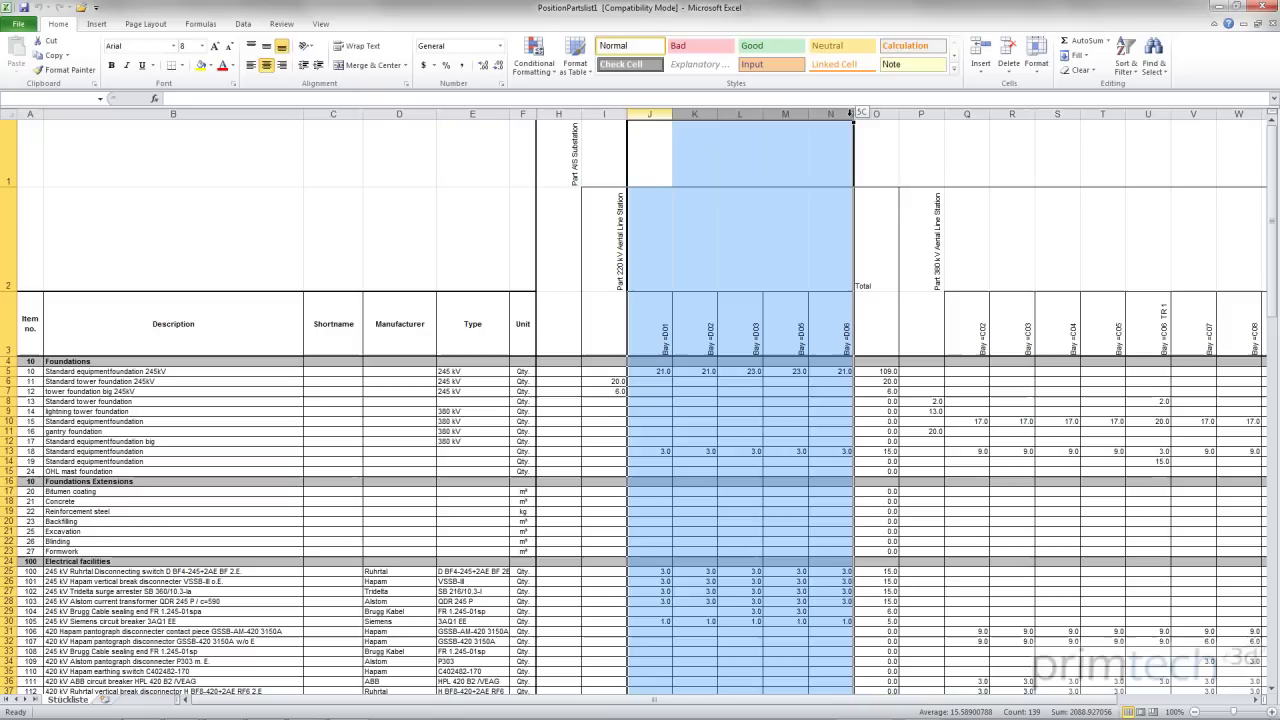
click(979, 114)
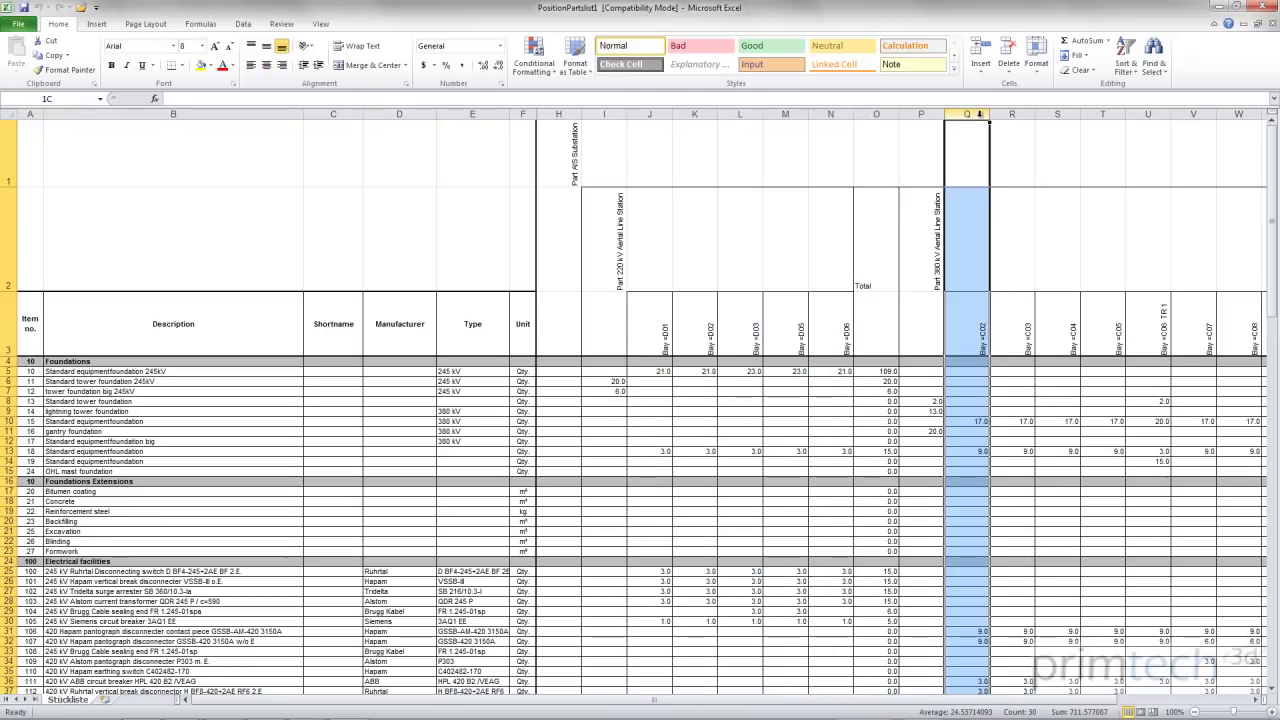
drag(979, 114, 1200, 112)
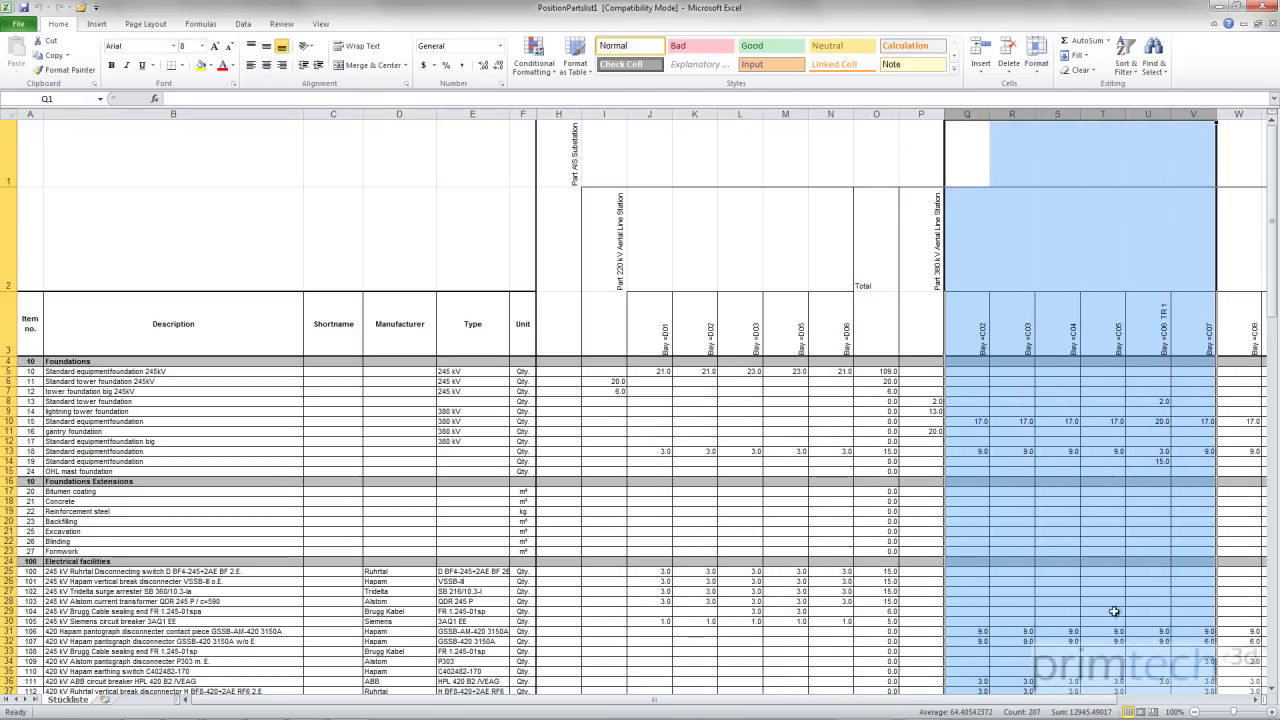
mouse_move(1113, 703)
mouse_down()
mouse_move(1256, 695)
mouse_move(1100, 700)
mouse_up()
scroll(716, 526, down, 9)
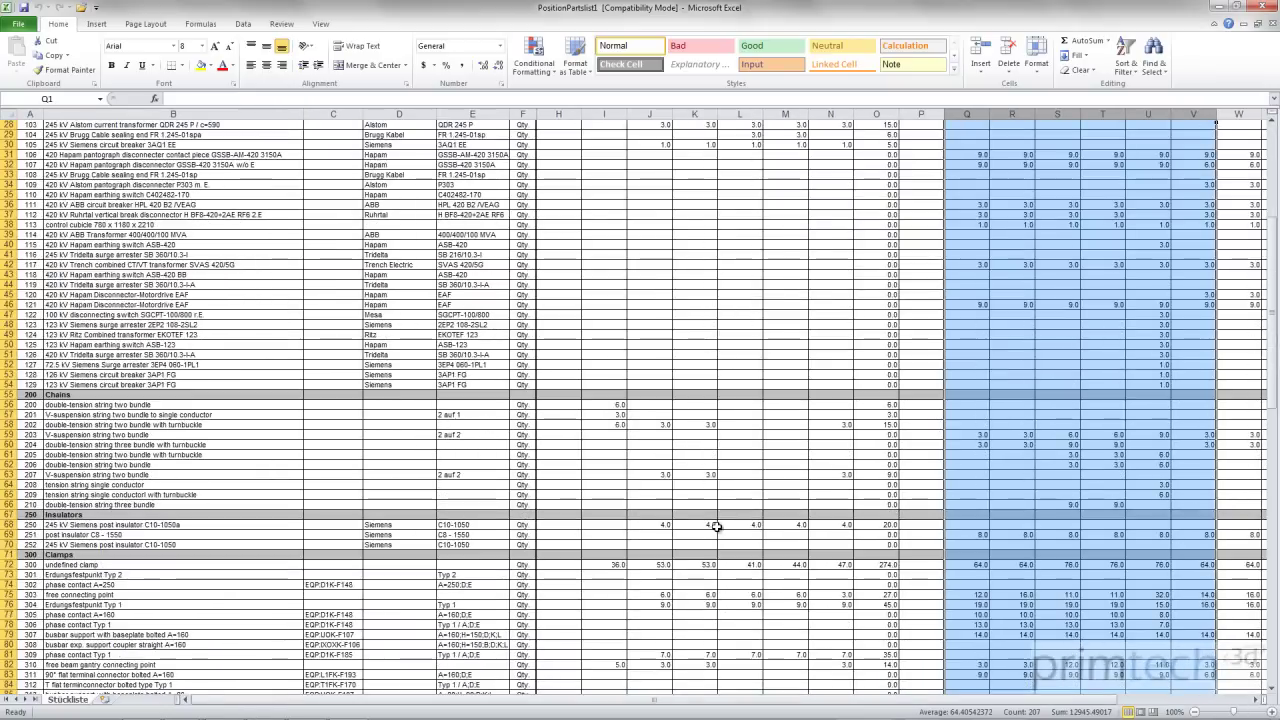
scroll(716, 526, down, 4)
scroll(710, 528, down, 4)
scroll(710, 528, down, 2)
scroll(720, 523, down, 2)
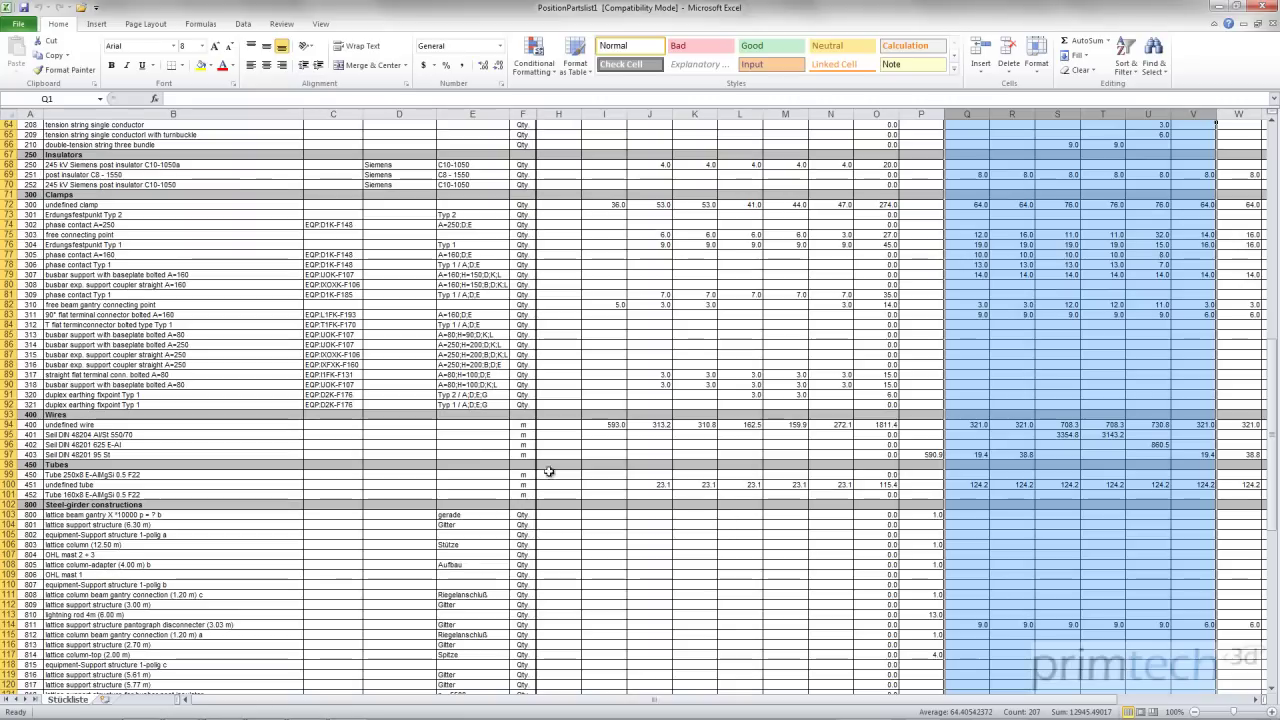
Fill wire rows 94–97 yellow and select their totals in AF94:AF97.
drag(8, 425, 9, 456)
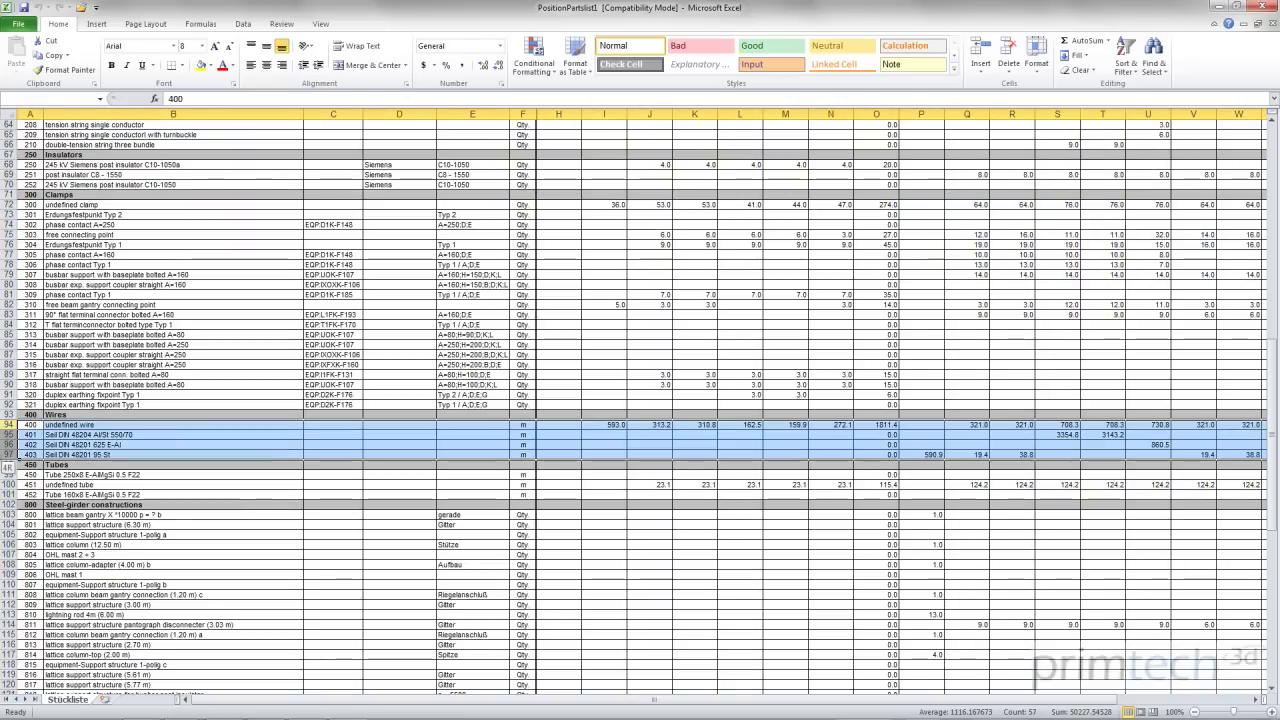
click(202, 66)
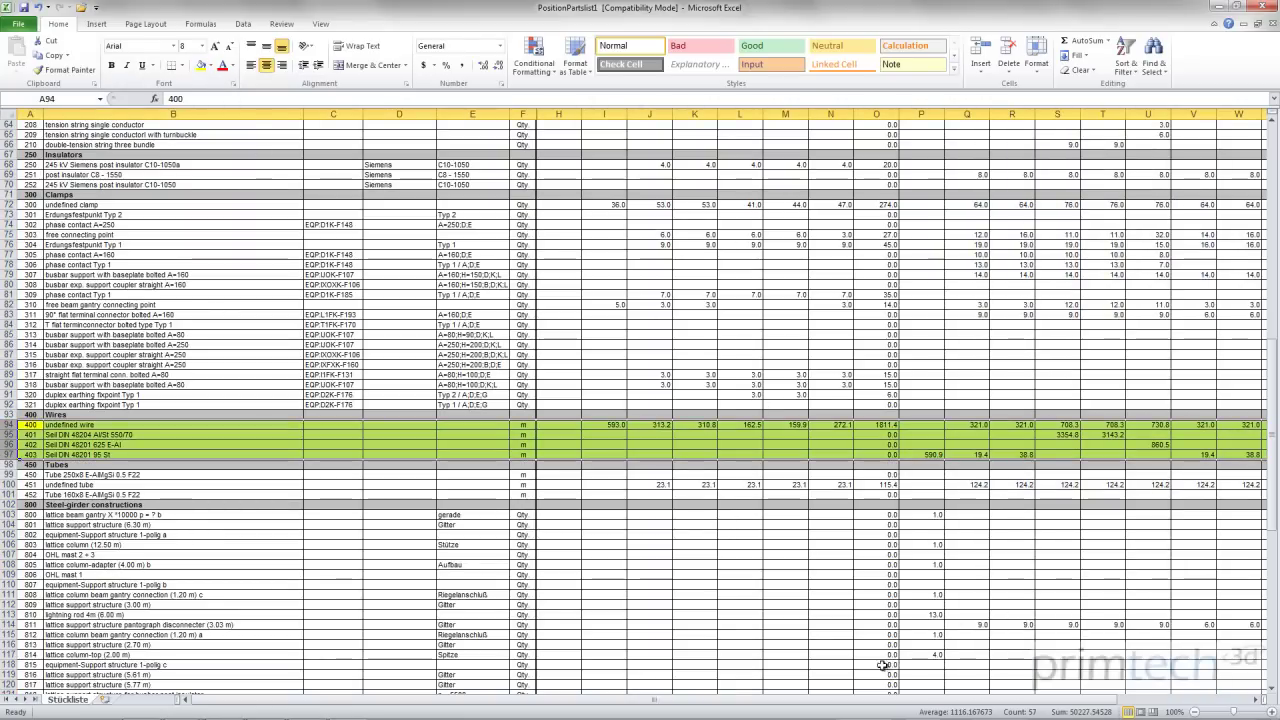
drag(857, 700, 1085, 714)
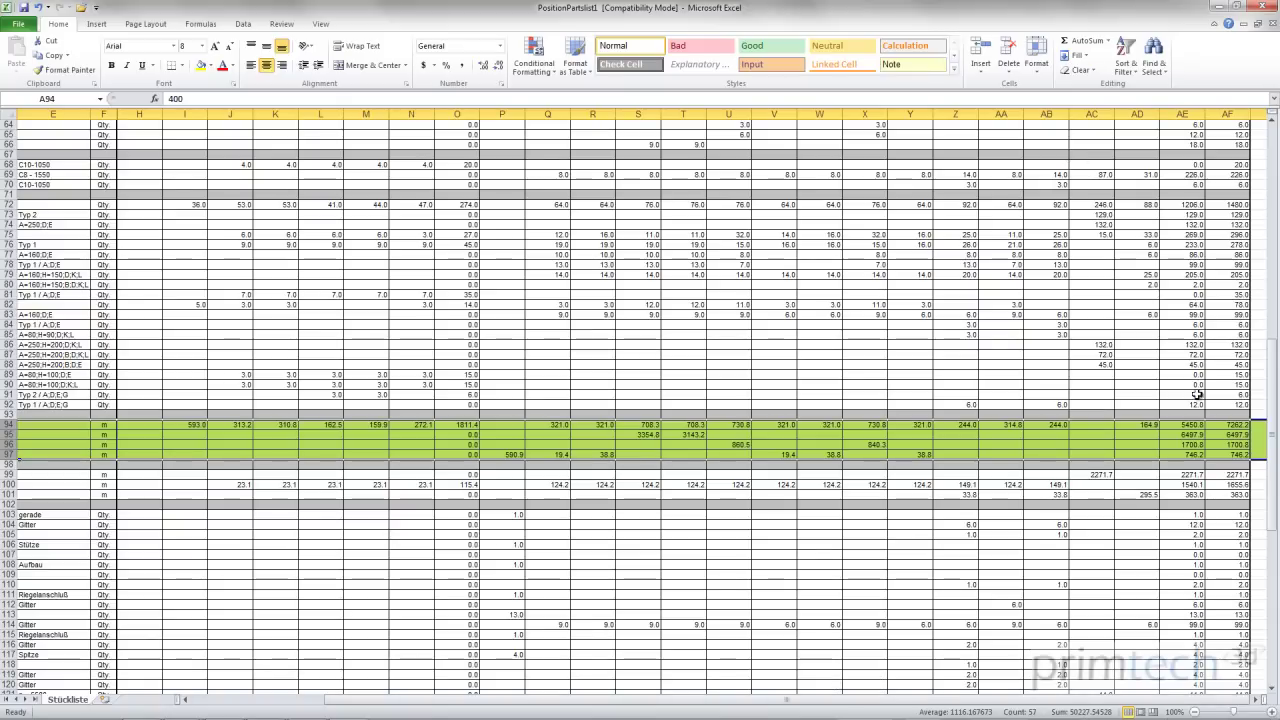
drag(1236, 428, 1236, 450)
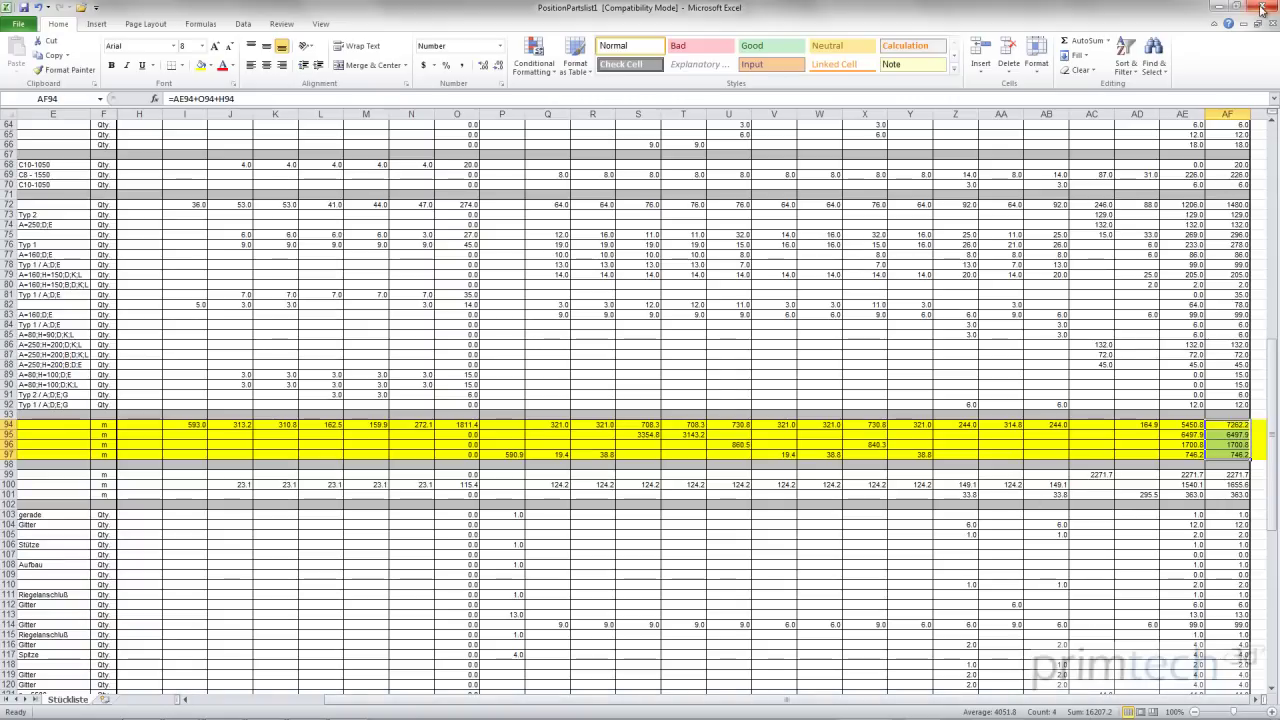
Close the Excel parts list, minimize Model Manager, and bring up the Navisworks substation model.
click(1226, 7)
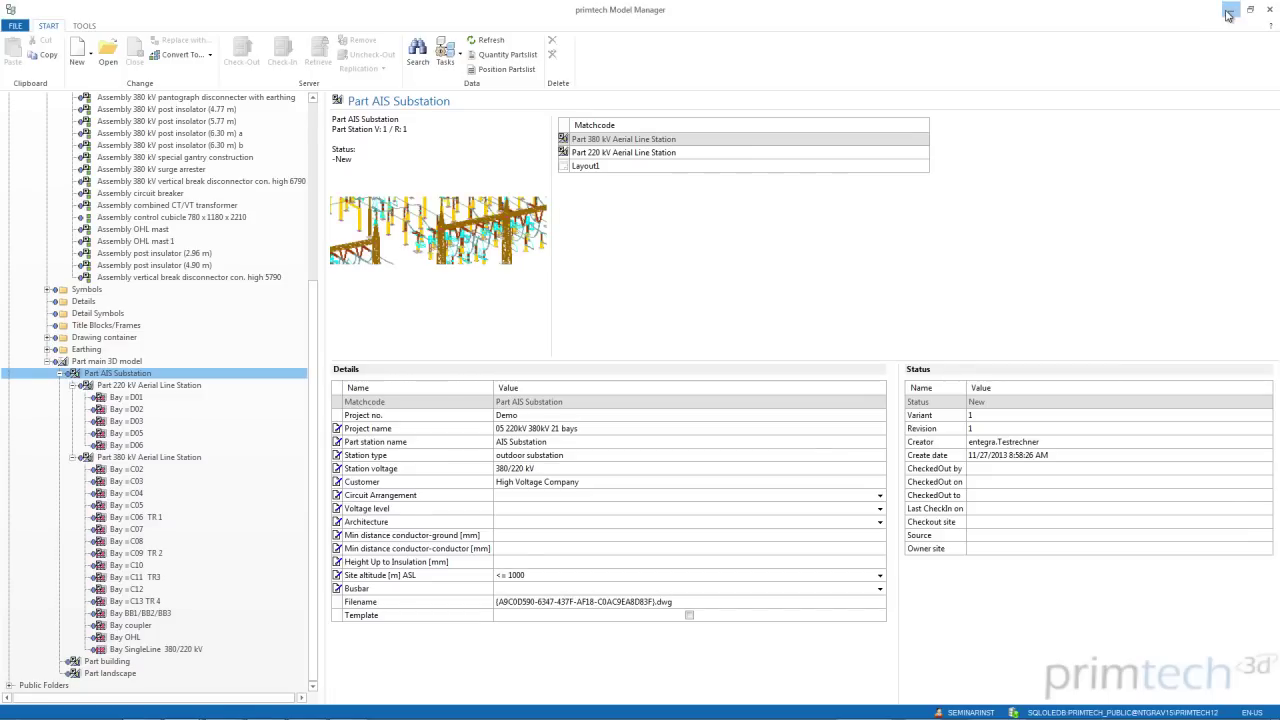
click(1228, 14)
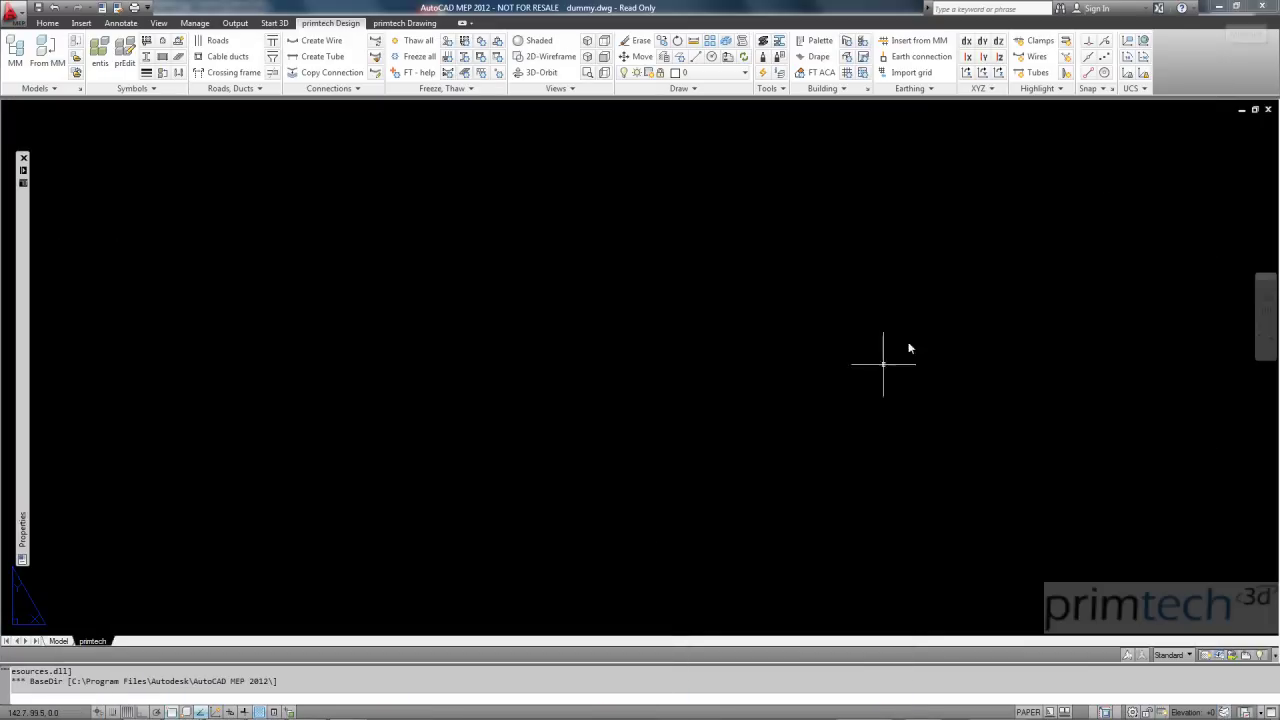
click(143, 708)
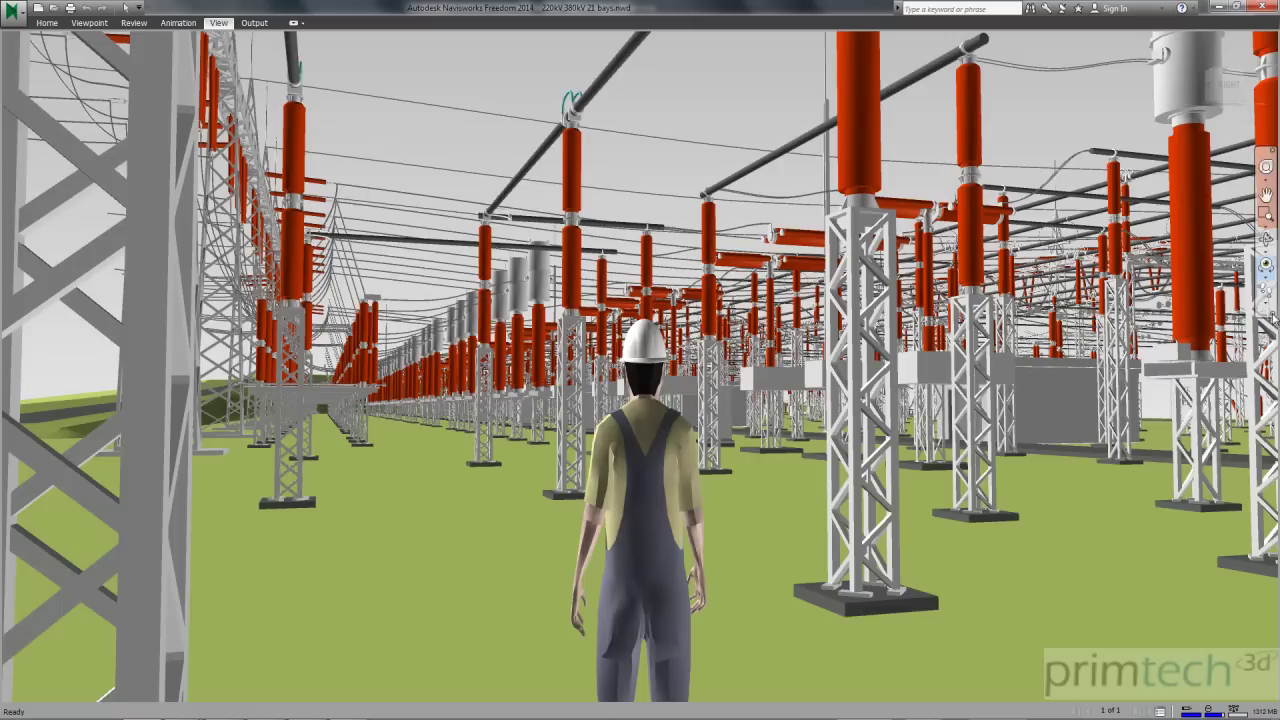
Walk forward into the switchyard looking up at the towers, then turn off the Third Person avatar.
click(1265, 293)
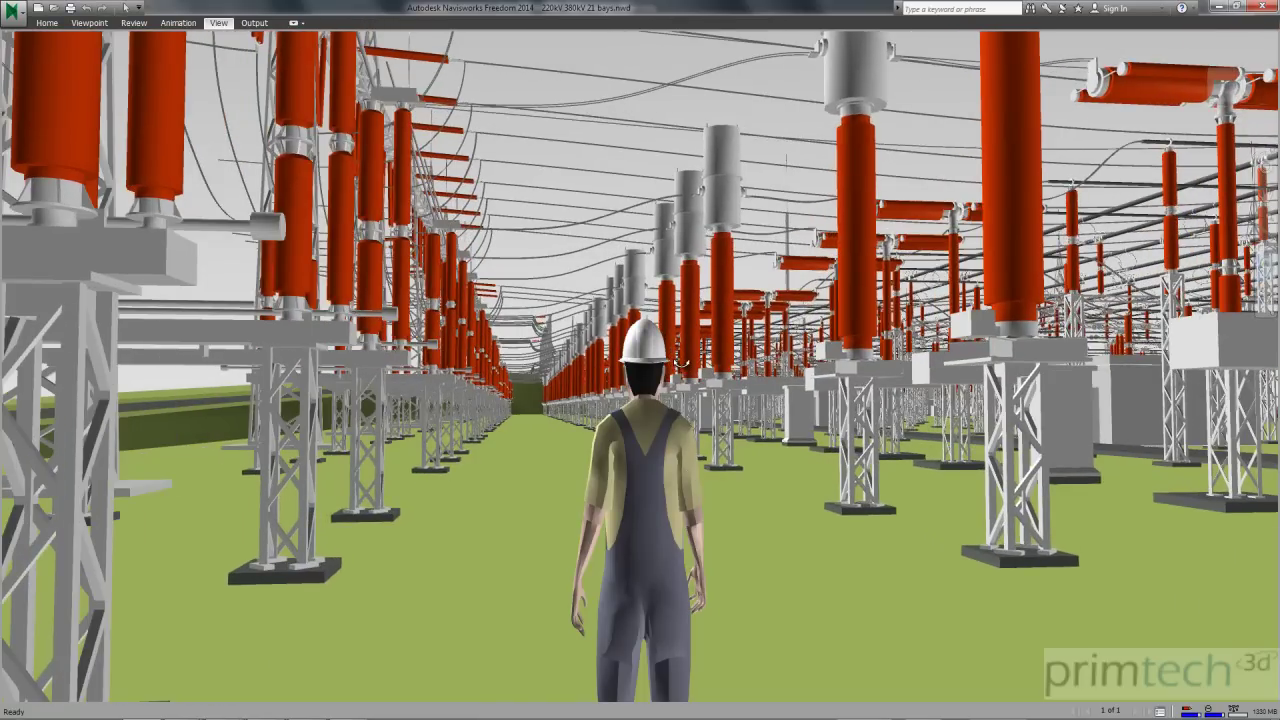
mouse_move(680, 360)
mouse_down()
mouse_move(668, 283)
mouse_move(512, 280)
mouse_move(873, 288)
mouse_up()
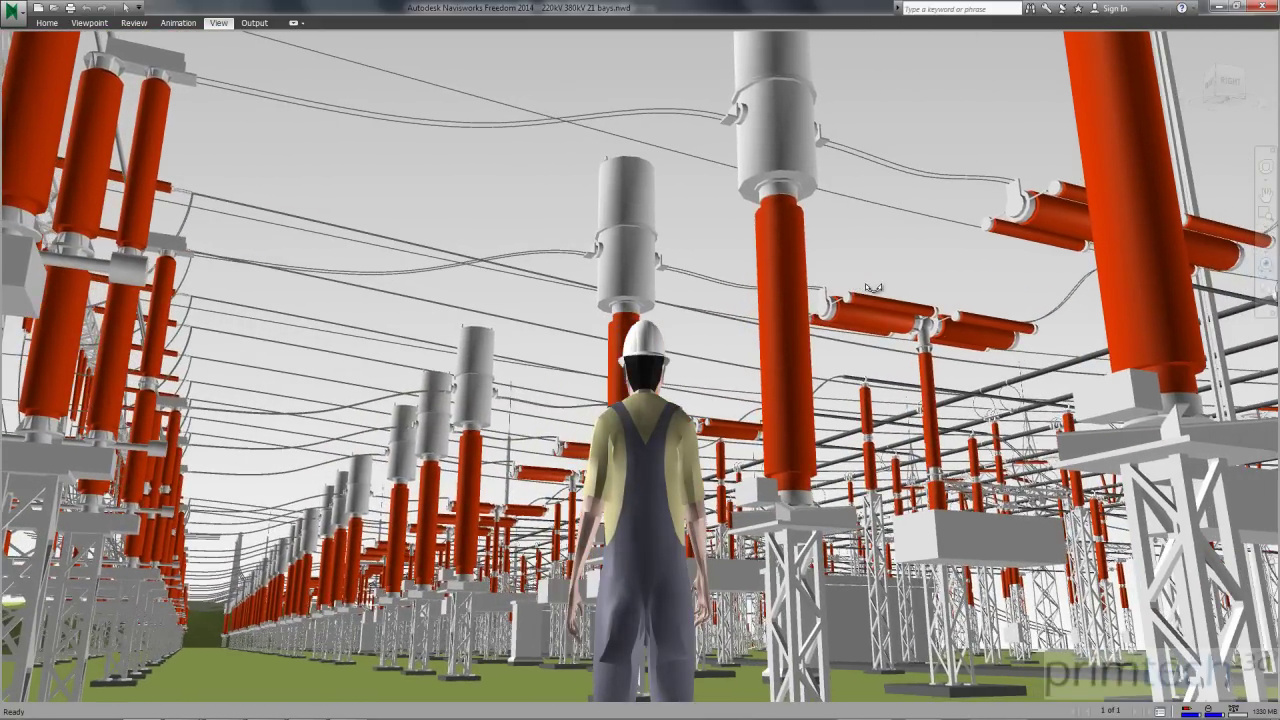
click(1267, 308)
click(1235, 345)
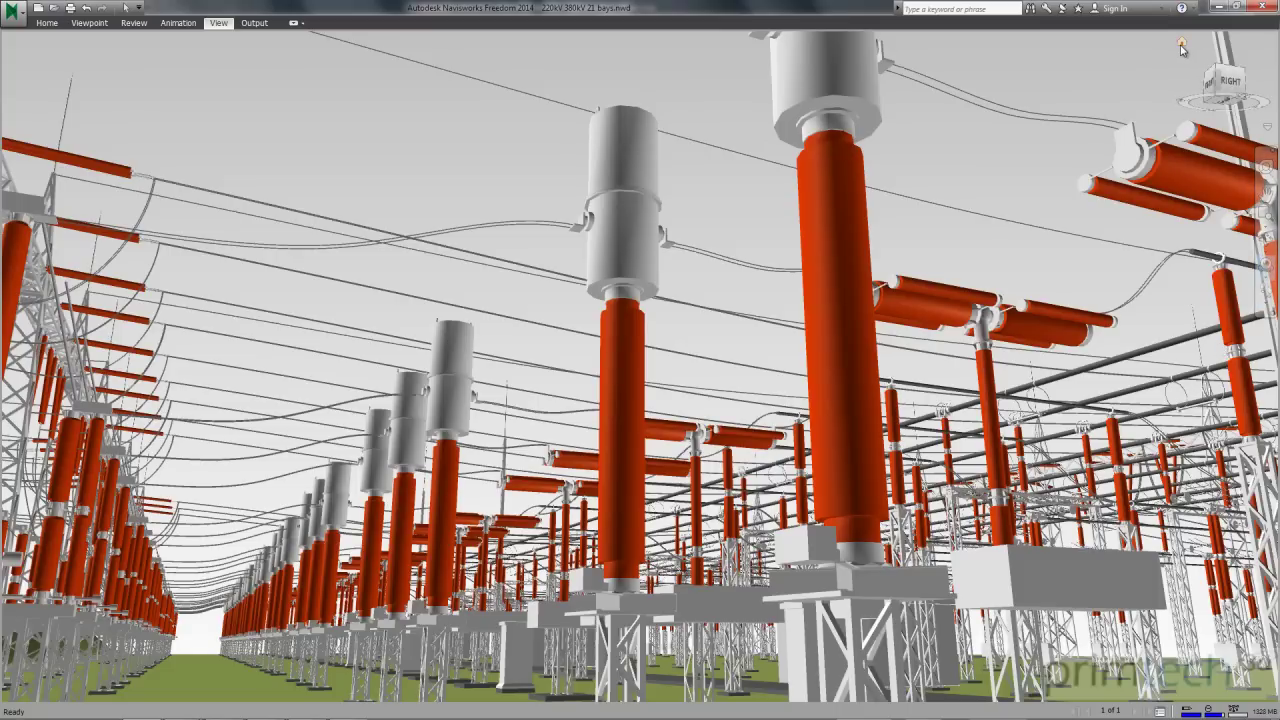
click(1181, 48)
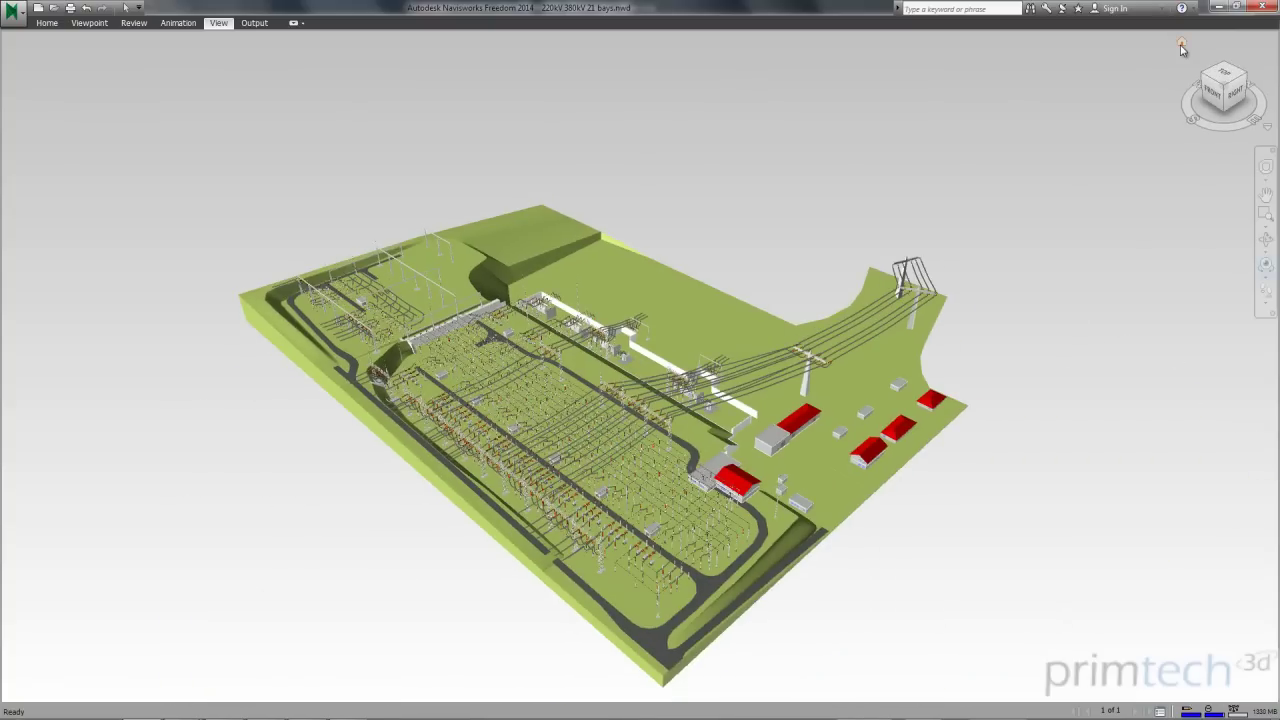
click(1266, 240)
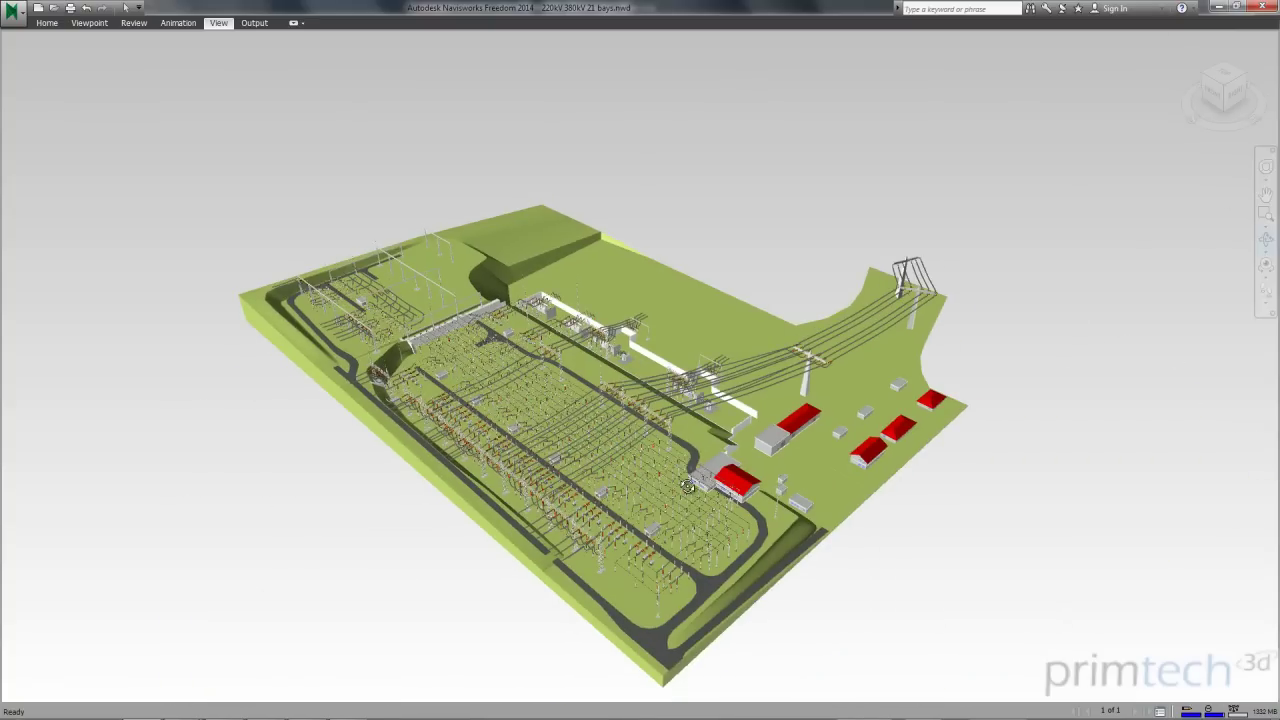
drag(689, 487, 679, 458)
scroll(605, 375, up, 3)
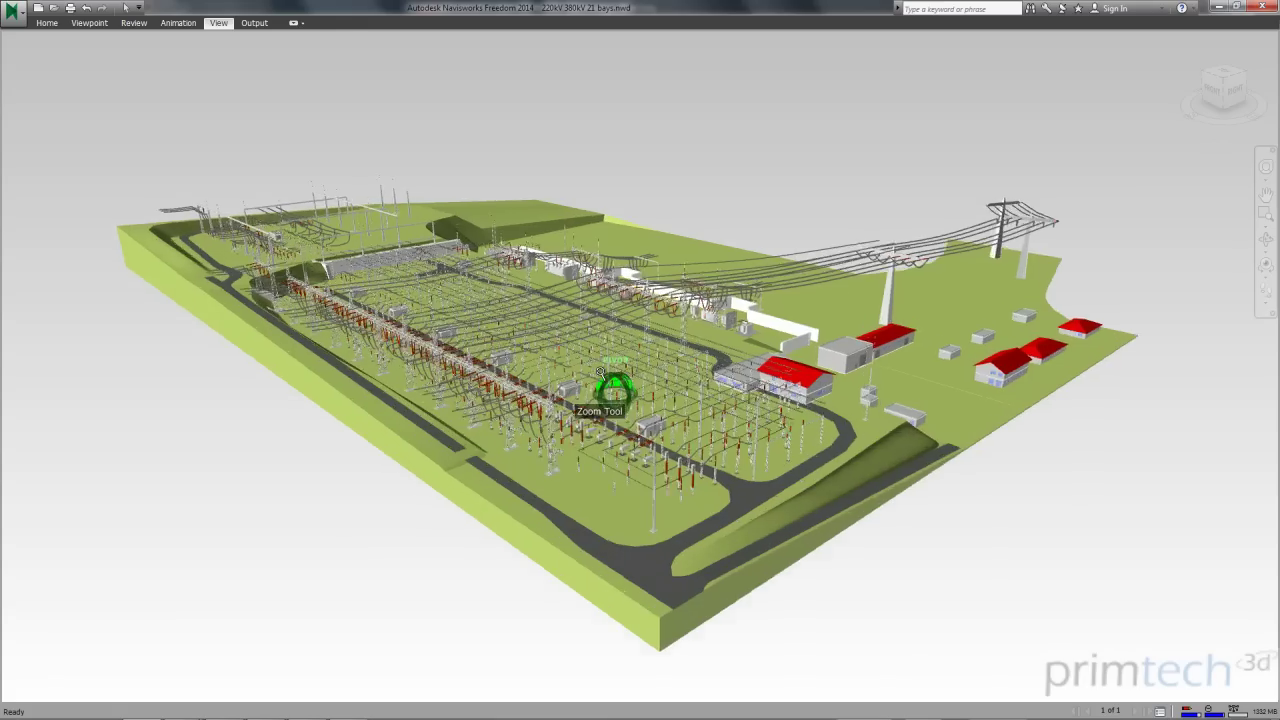
scroll(600, 372, up, 3)
scroll(600, 372, up, 3)
scroll(686, 407, up, 2)
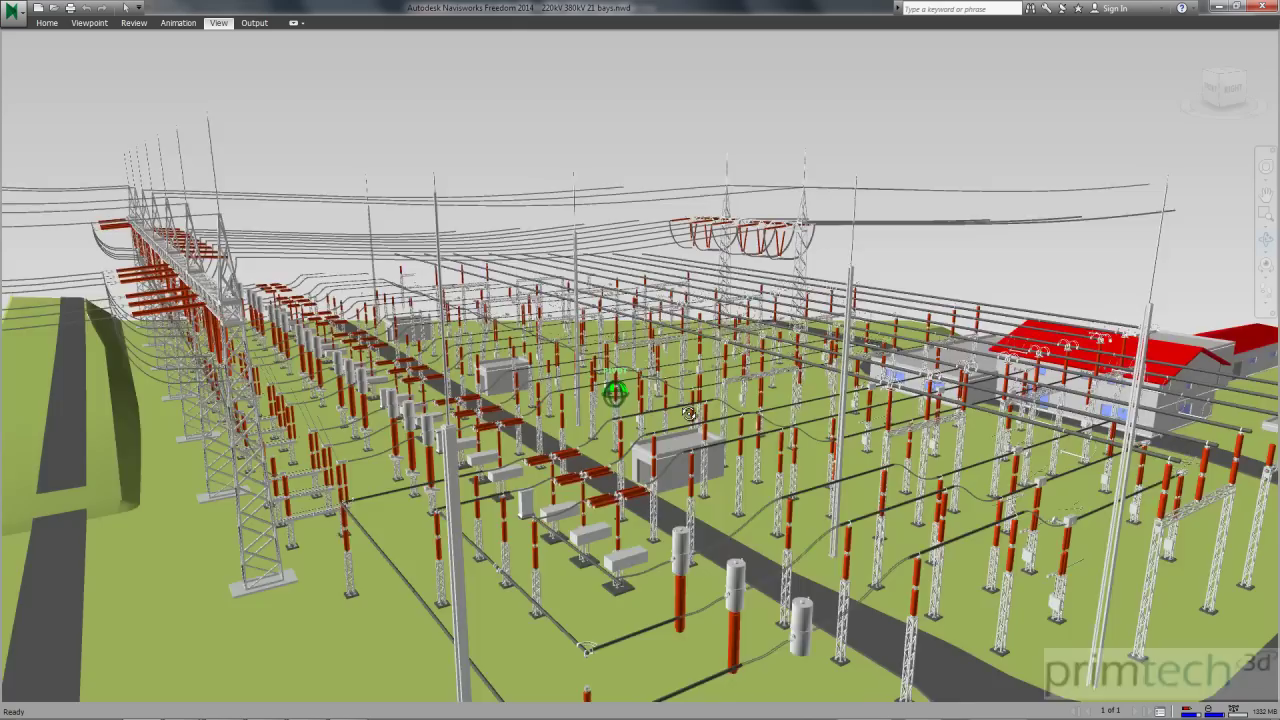
scroll(686, 407, up, 2)
mouse_move(687, 407)
mouse_down()
mouse_move(647, 413)
mouse_move(830, 408)
mouse_up()
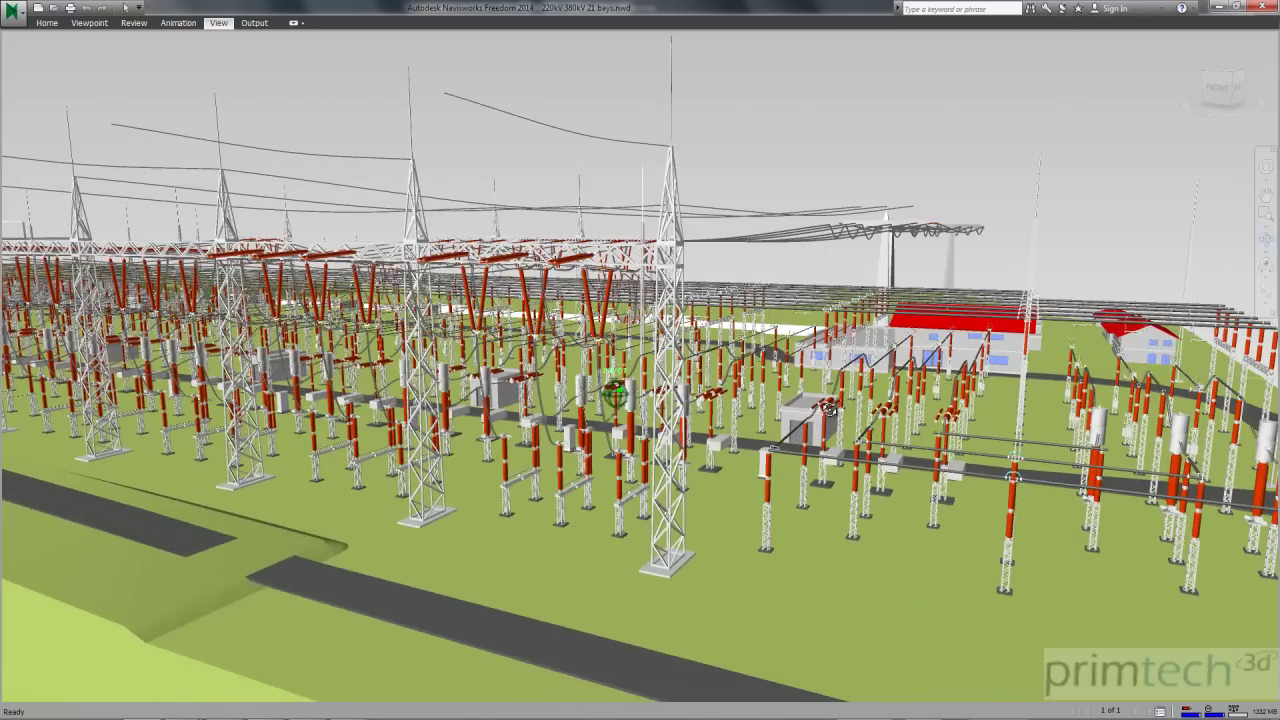
scroll(830, 408, down, 3)
scroll(830, 408, down, 3)
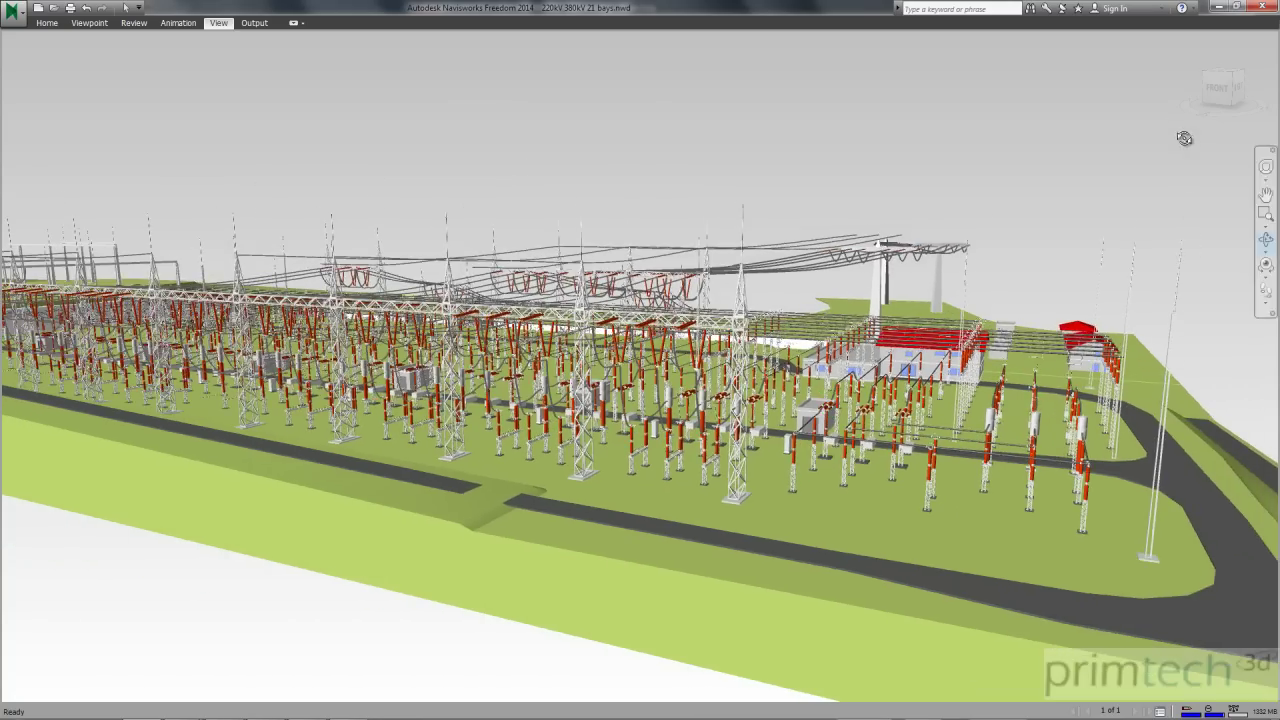
click(1182, 45)
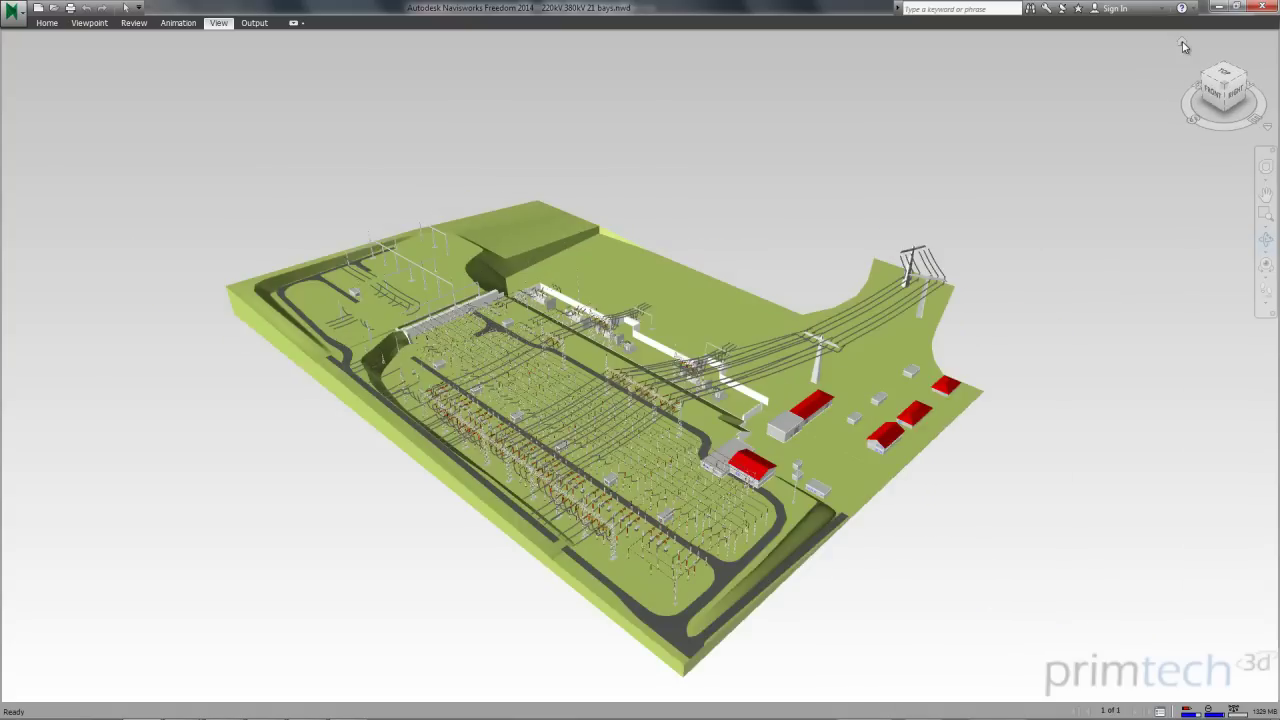